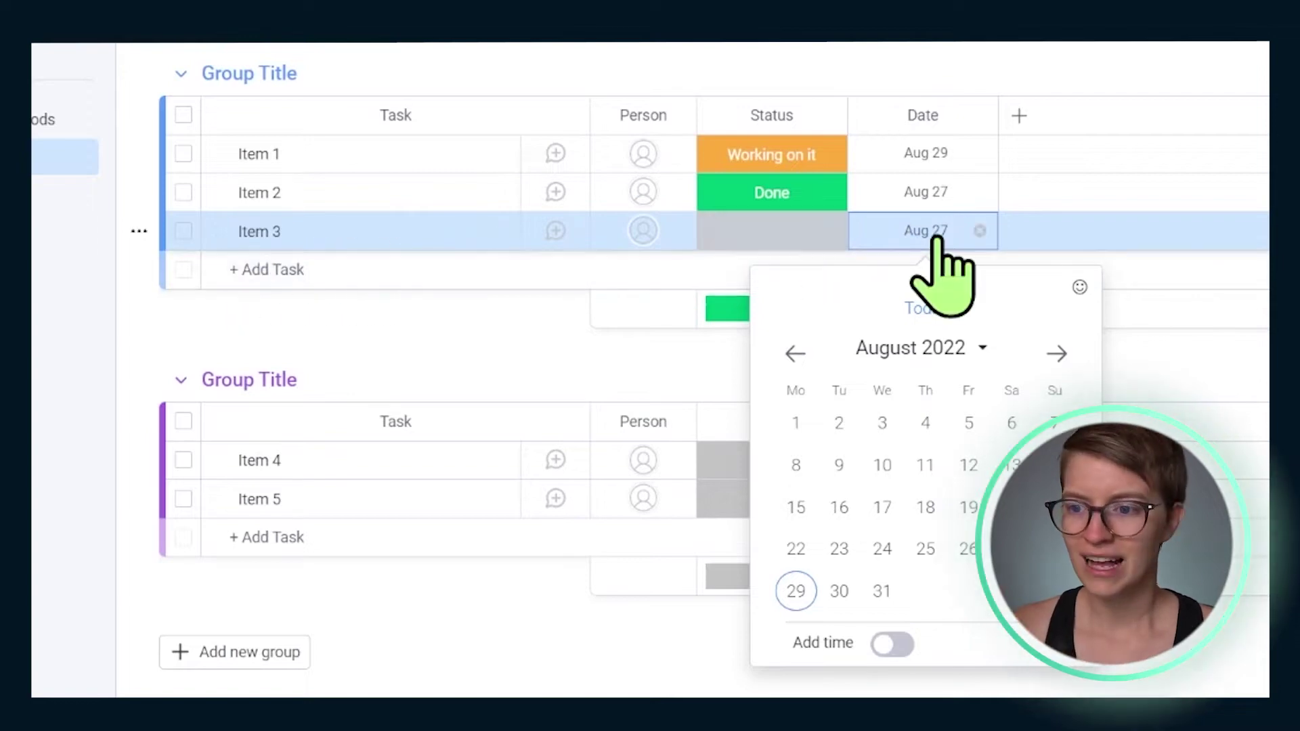
{"action": "left_click", "coordinate": [932, 231]}
{"action": "left_click", "coordinate": [922, 241]}
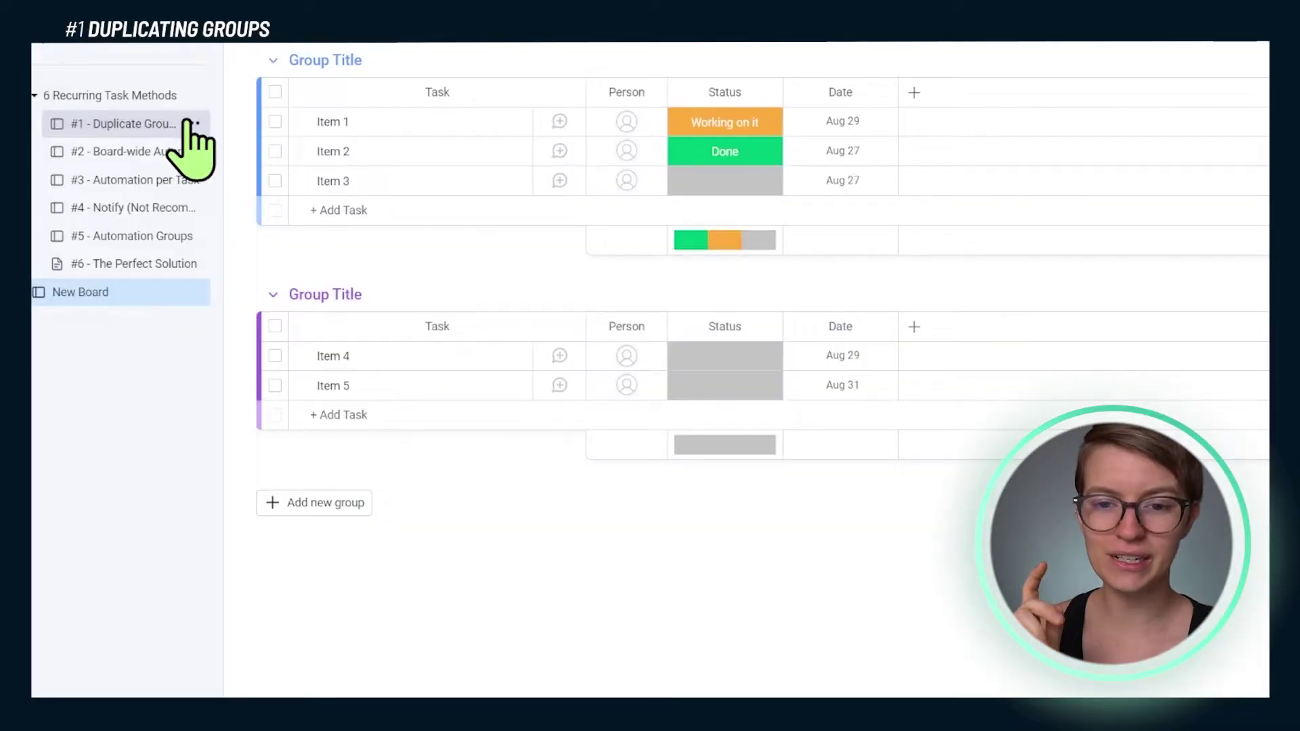
Open the first board in the 6 Recurring Task Methods folder, the one about duplicating groups
{"action": "left_click", "coordinate": [192, 124]}
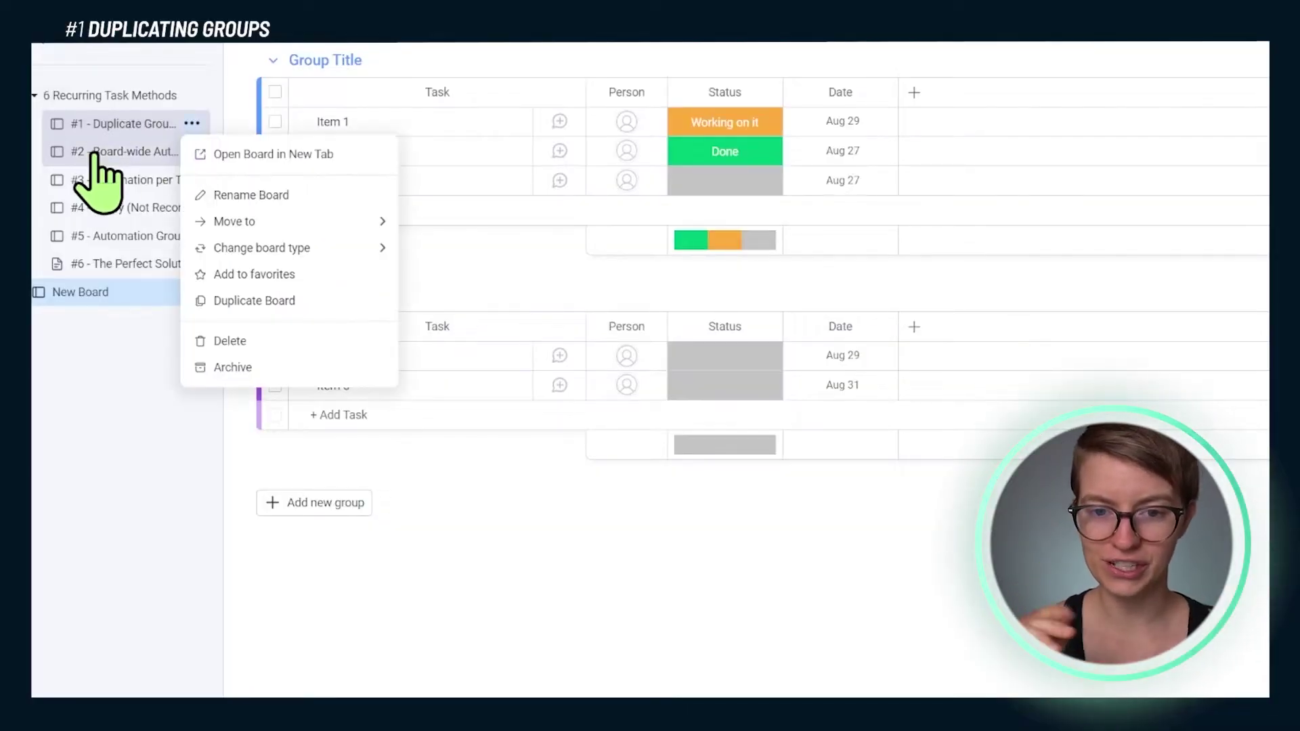
{"action": "left_click", "coordinate": [98, 125]}
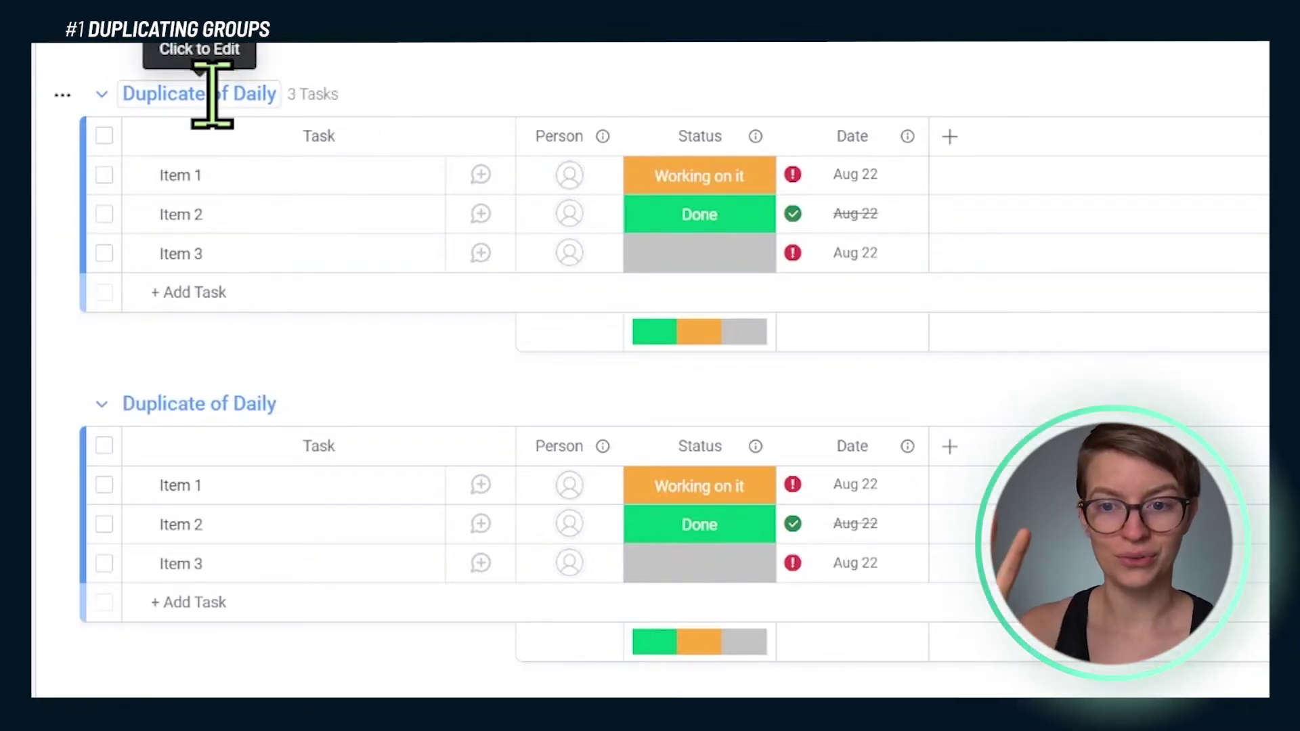
{"action": "scroll", "coordinate": [215, 410], "scroll_direction": "up", "scroll_amount": 1}
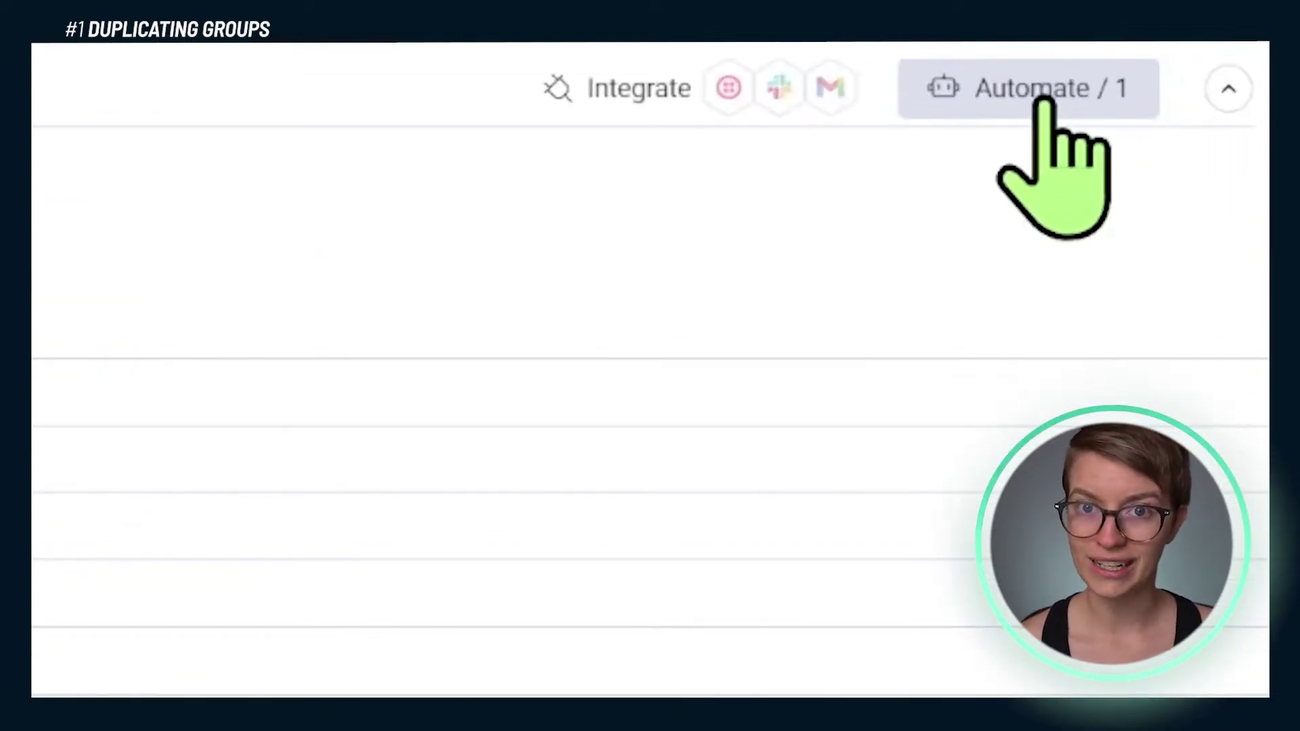
Start a new automation on the board with an every time period trigger and the duplicate group action
{"action": "left_click", "coordinate": [1042, 102]}
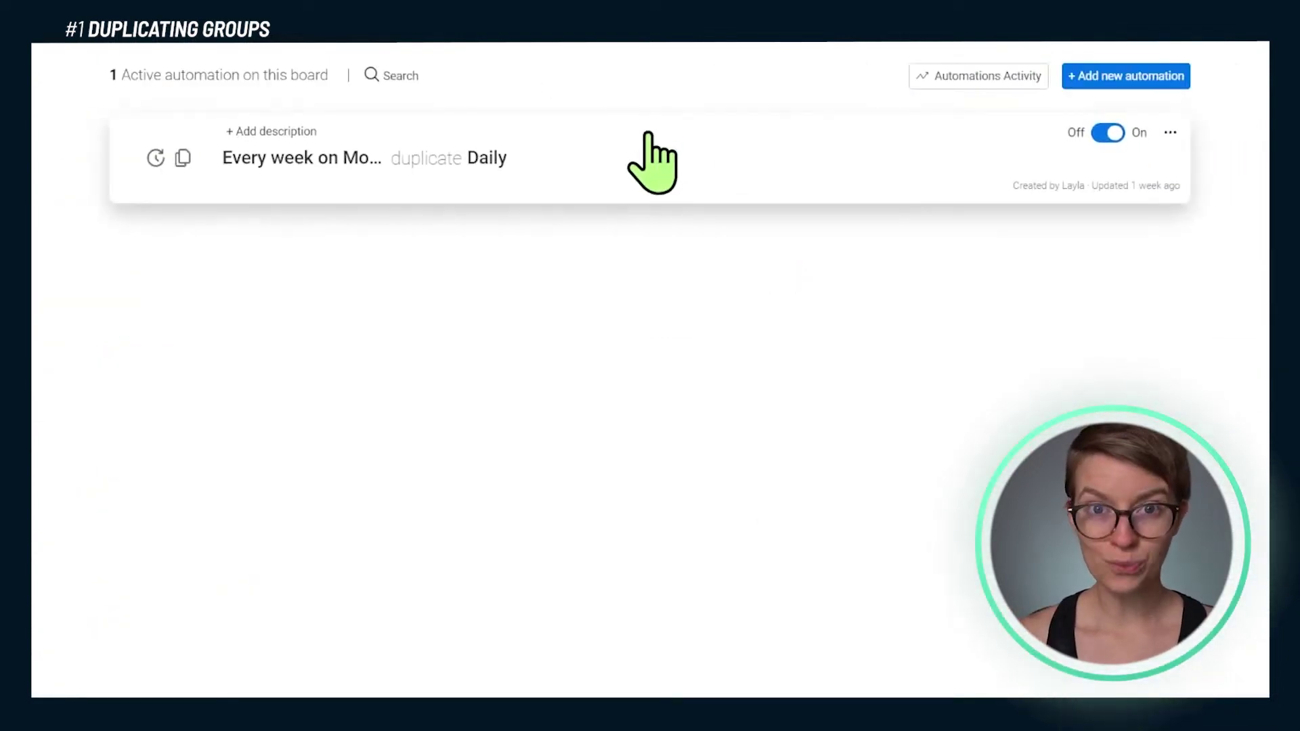
{"action": "left_click", "coordinate": [1112, 76]}
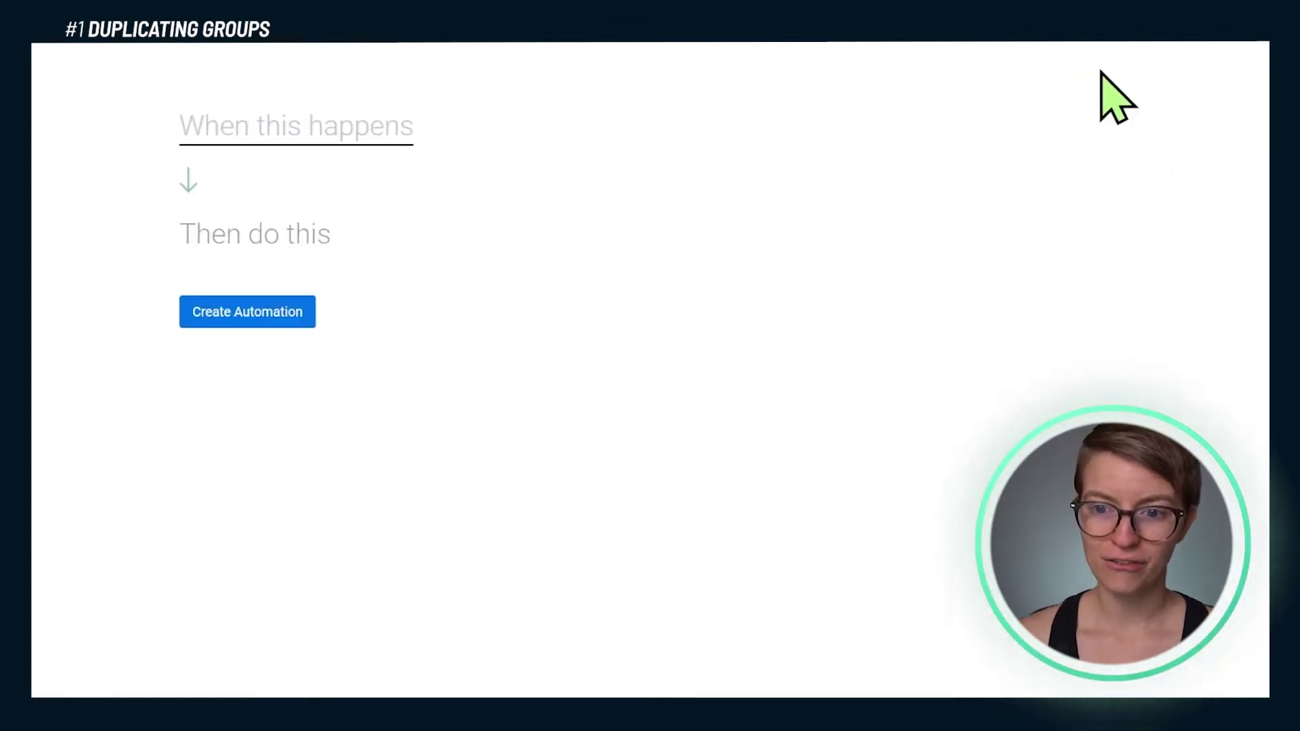
{"action": "left_click", "coordinate": [223, 135]}
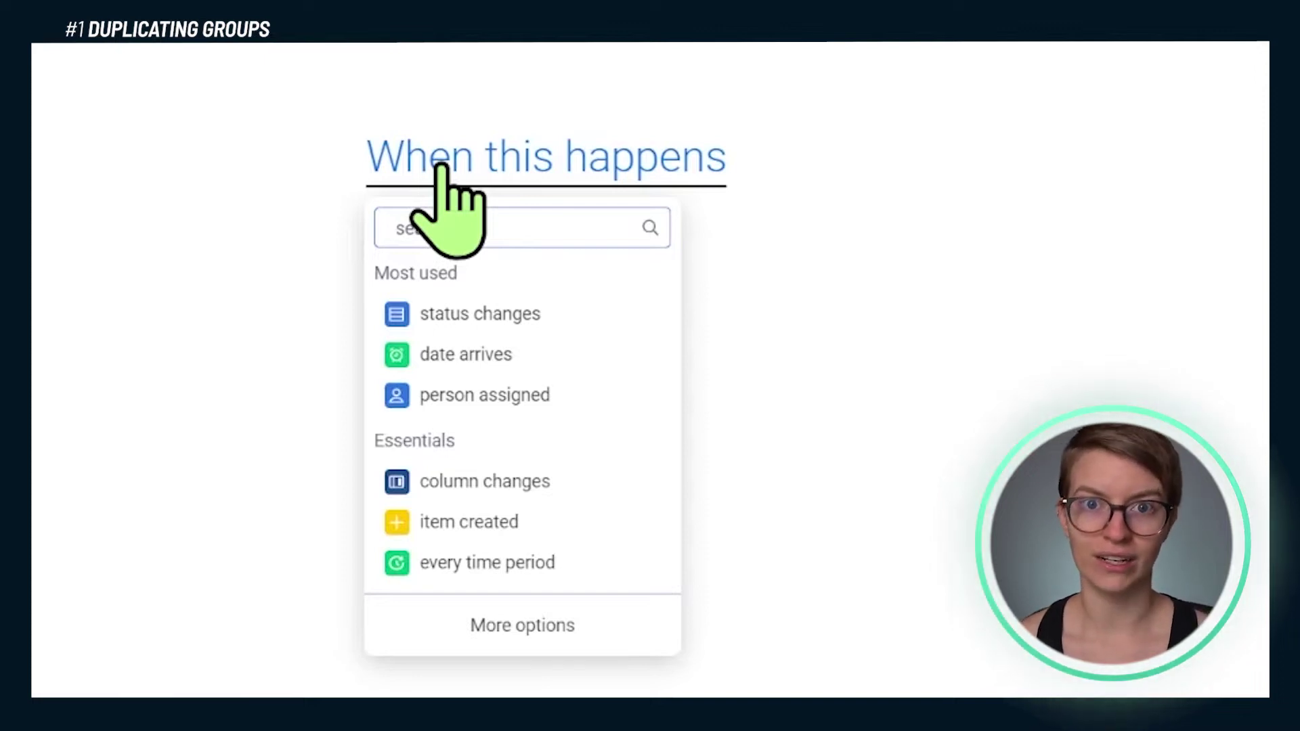
{"action": "left_click", "coordinate": [515, 563]}
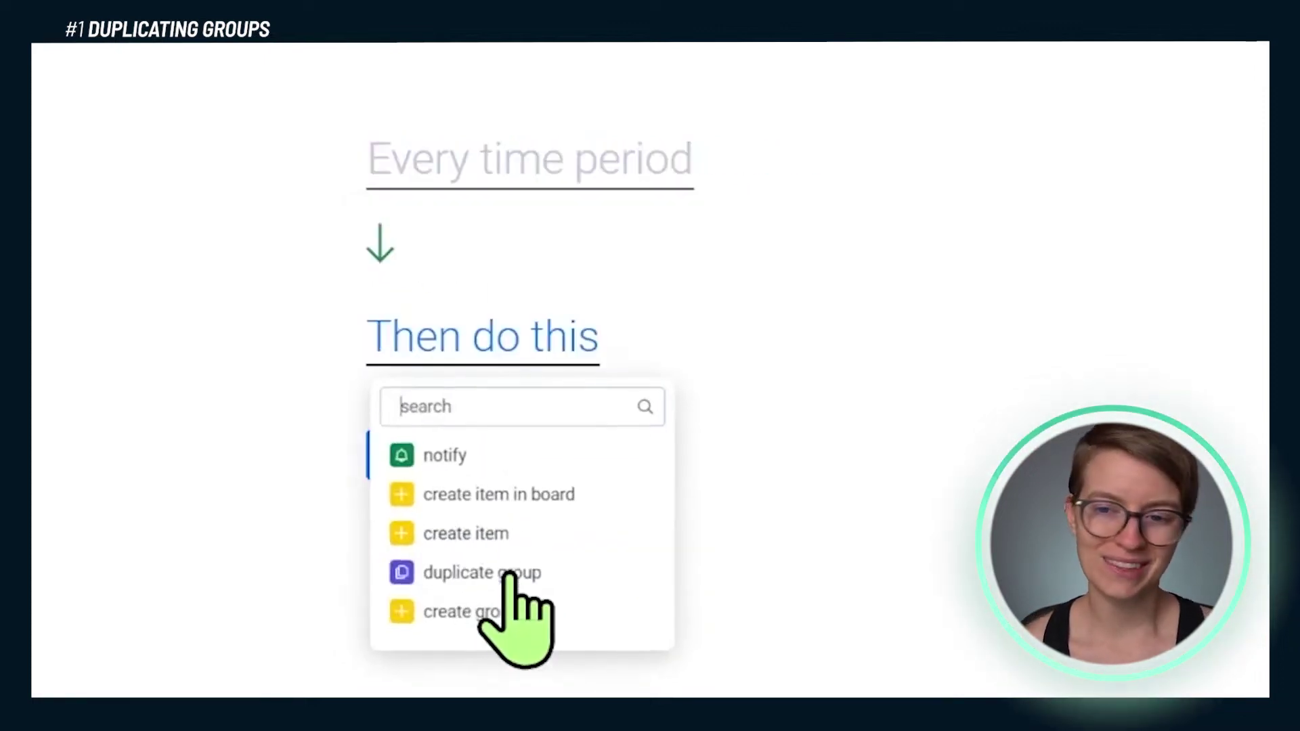
{"action": "left_click", "coordinate": [519, 579]}
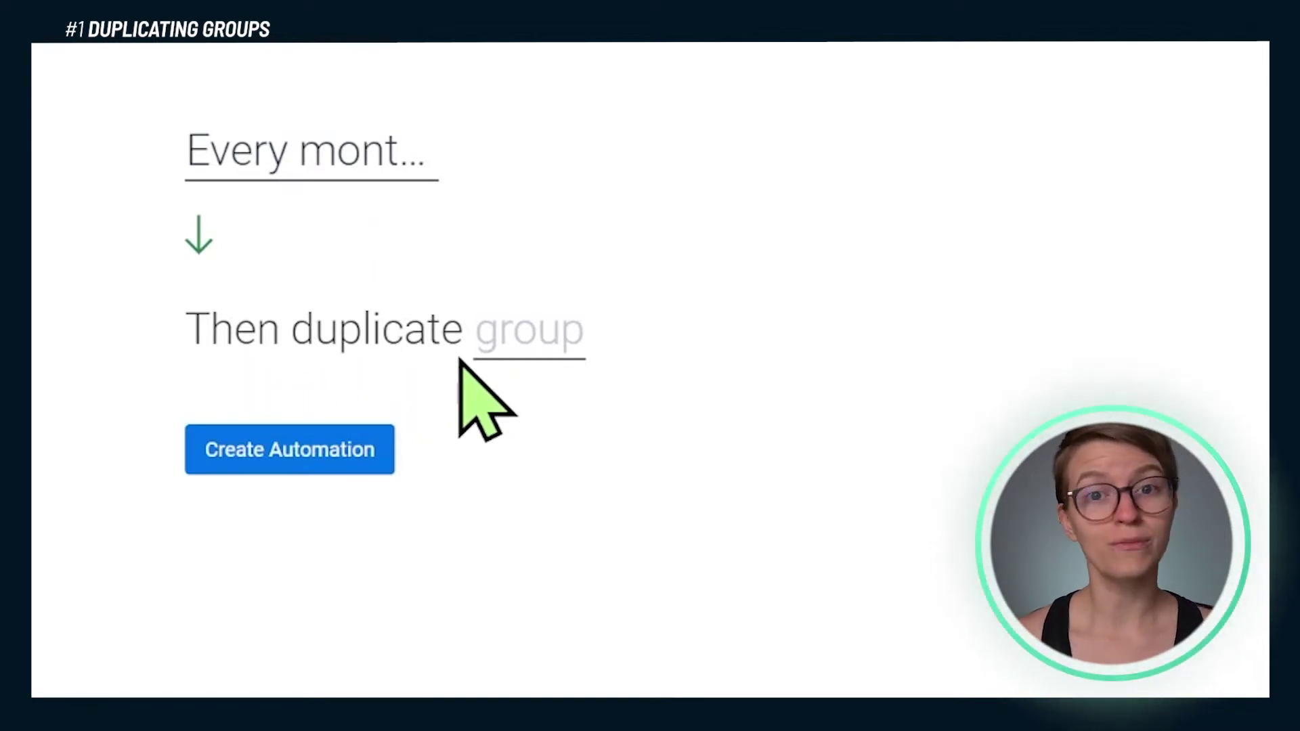
Choose Monthly as the group to duplicate and create the monthly automation
{"action": "left_click", "coordinate": [531, 357]}
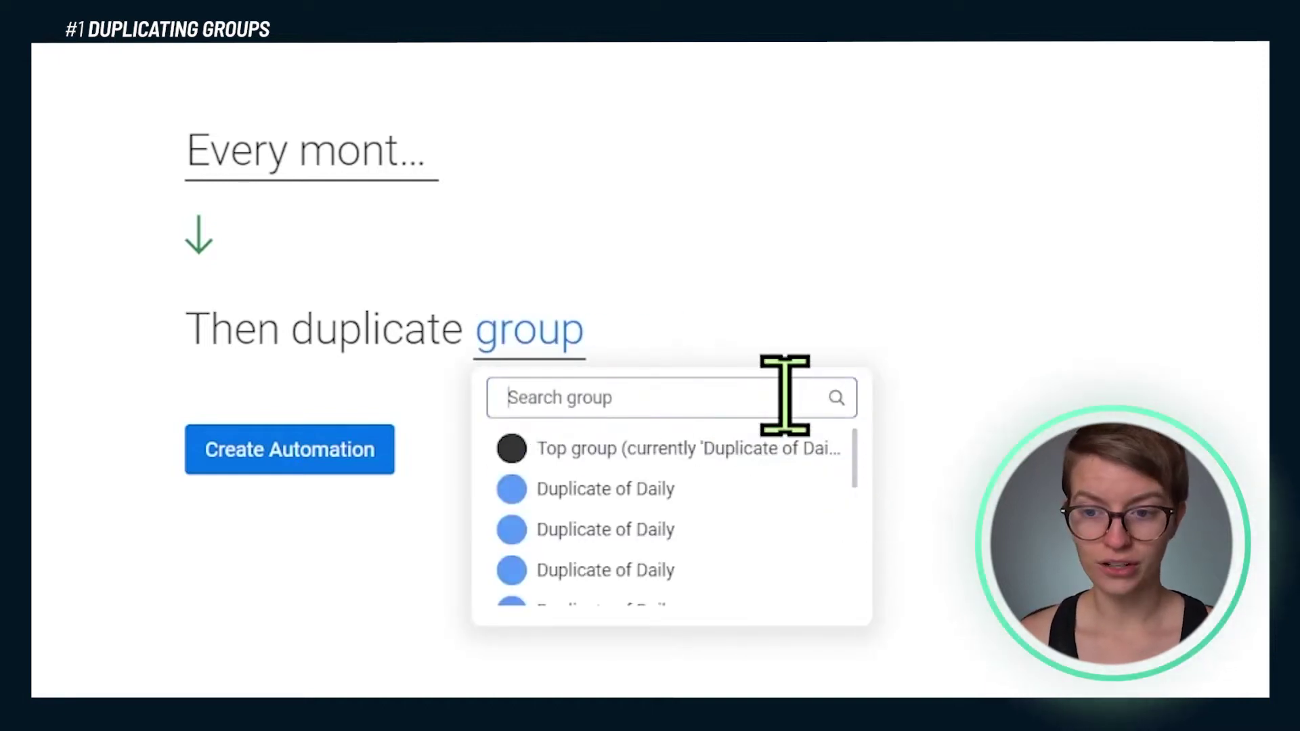
{"action": "type", "text": "month"}
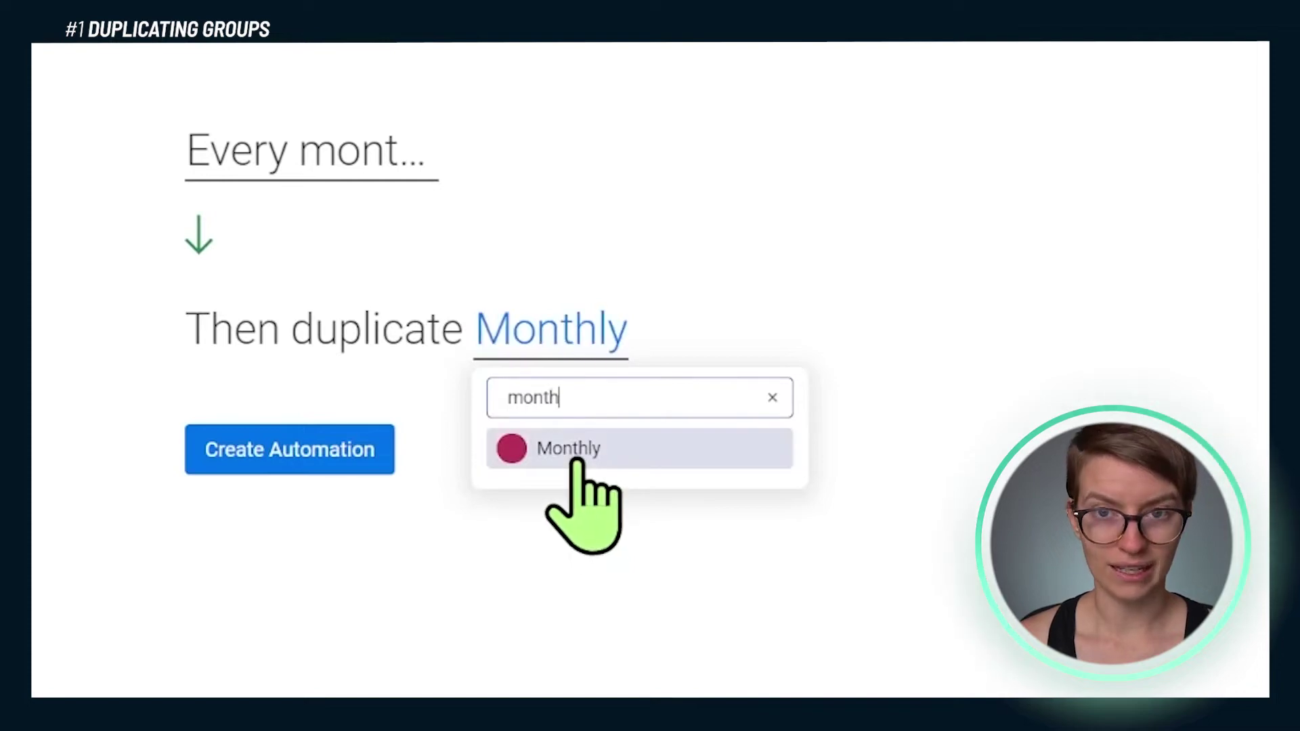
{"action": "left_click", "coordinate": [652, 452]}
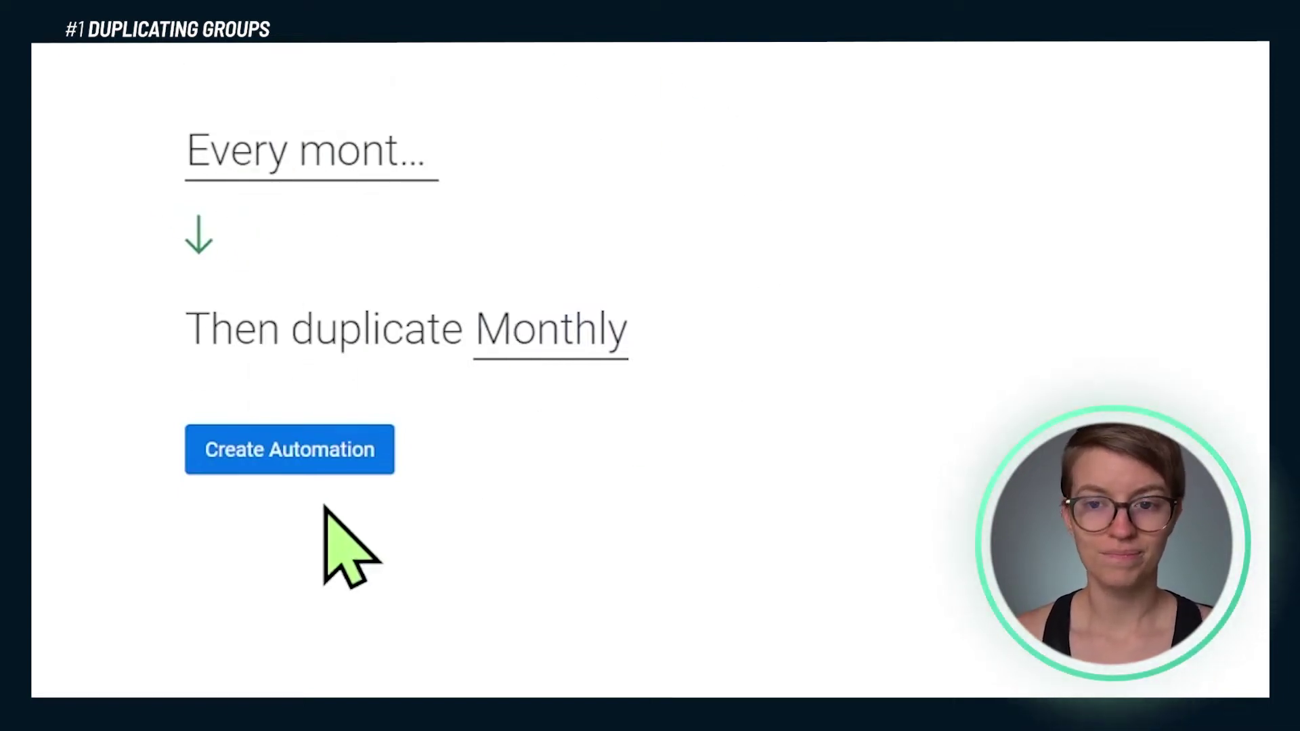
{"action": "left_click", "coordinate": [291, 454]}
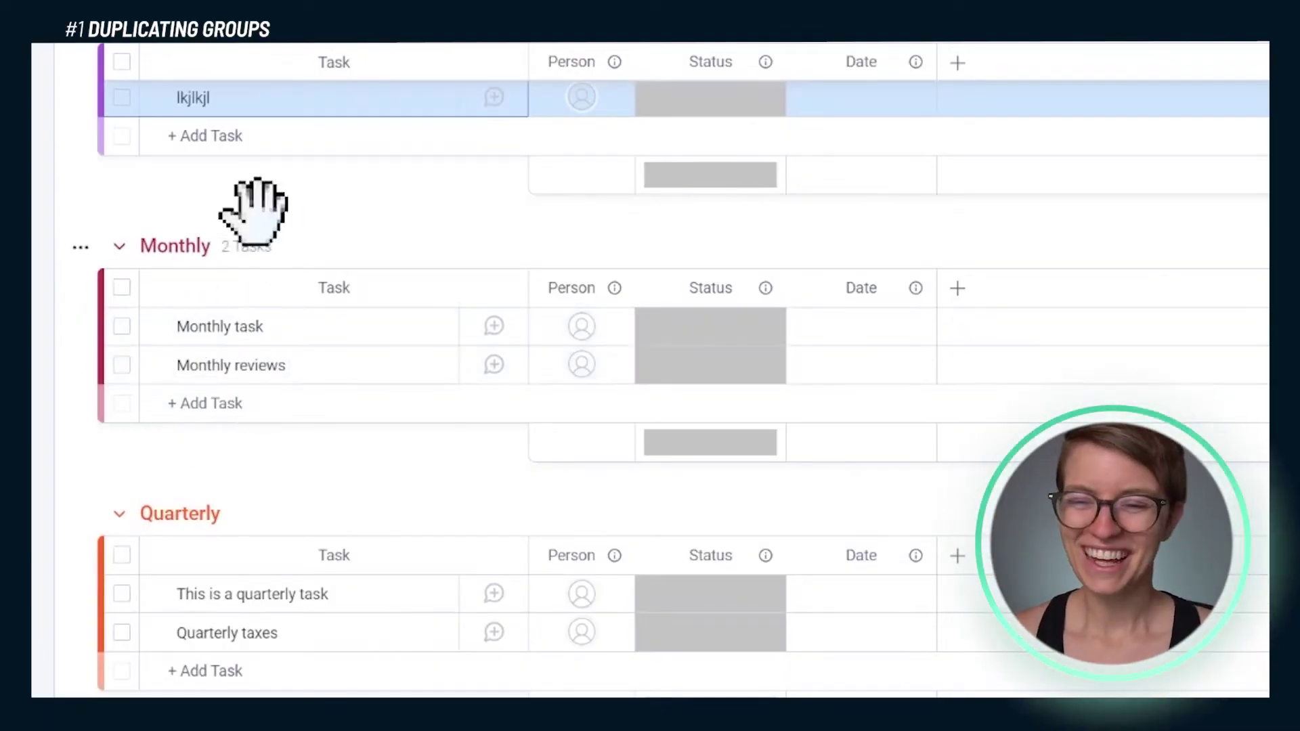
Look over the board's recurring task groups, from Quarterly and Monthly up to Weekly and Daily
{"action": "left_click", "coordinate": [119, 246]}
{"action": "scroll", "coordinate": [123, 230], "scroll_direction": "down", "scroll_amount": 3}
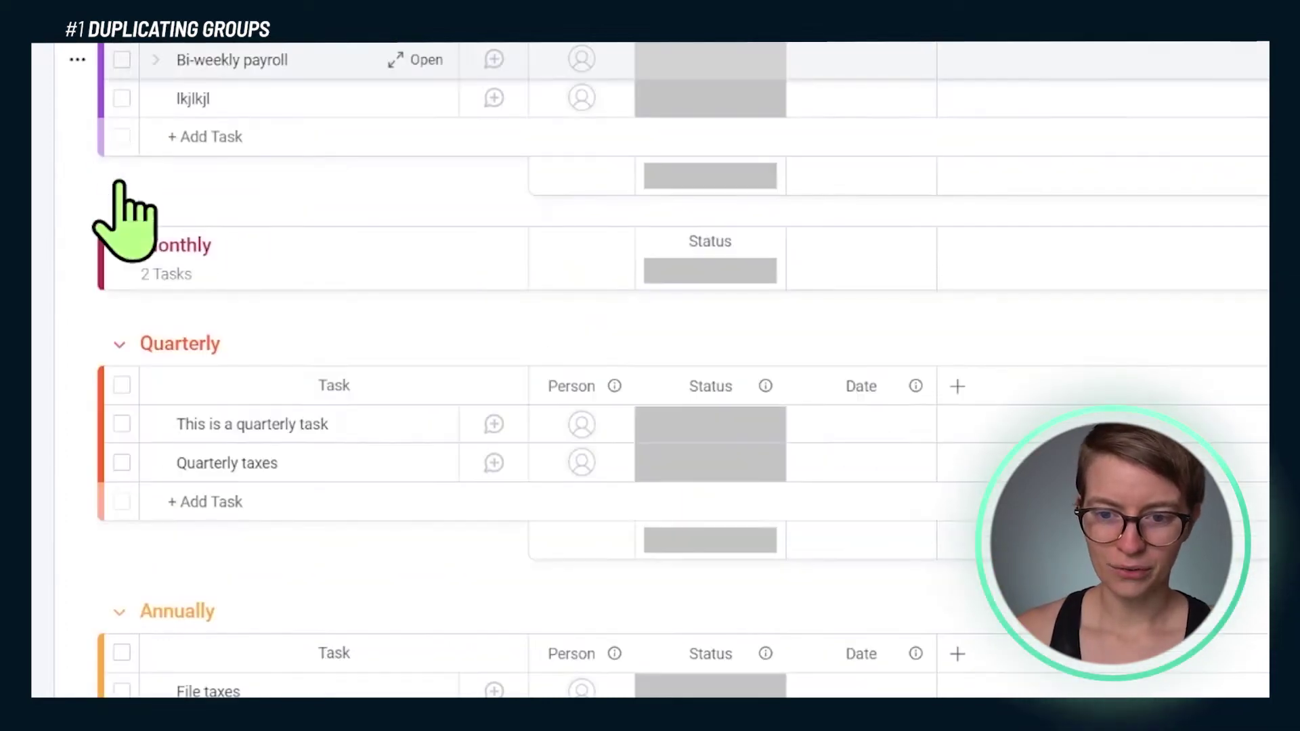
{"action": "left_click", "coordinate": [122, 246]}
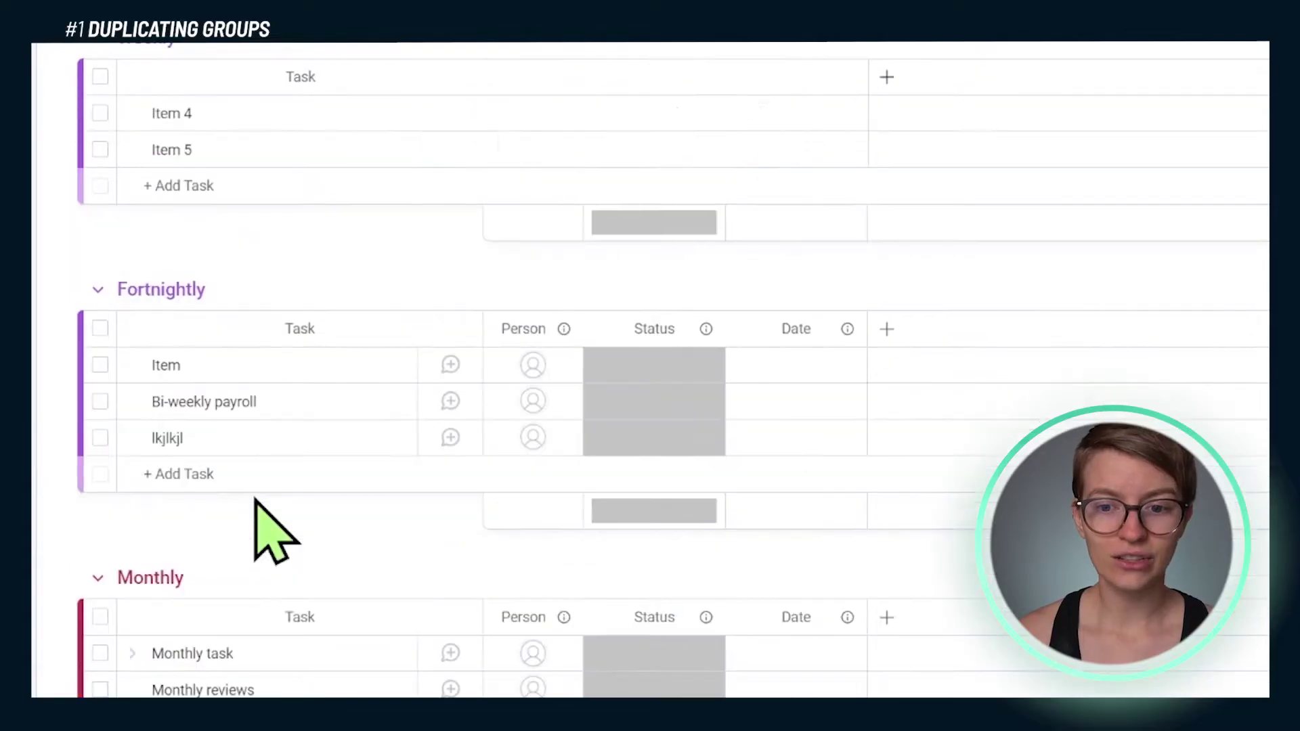
{"action": "scroll", "coordinate": [256, 508], "scroll_direction": "up", "scroll_amount": 5}
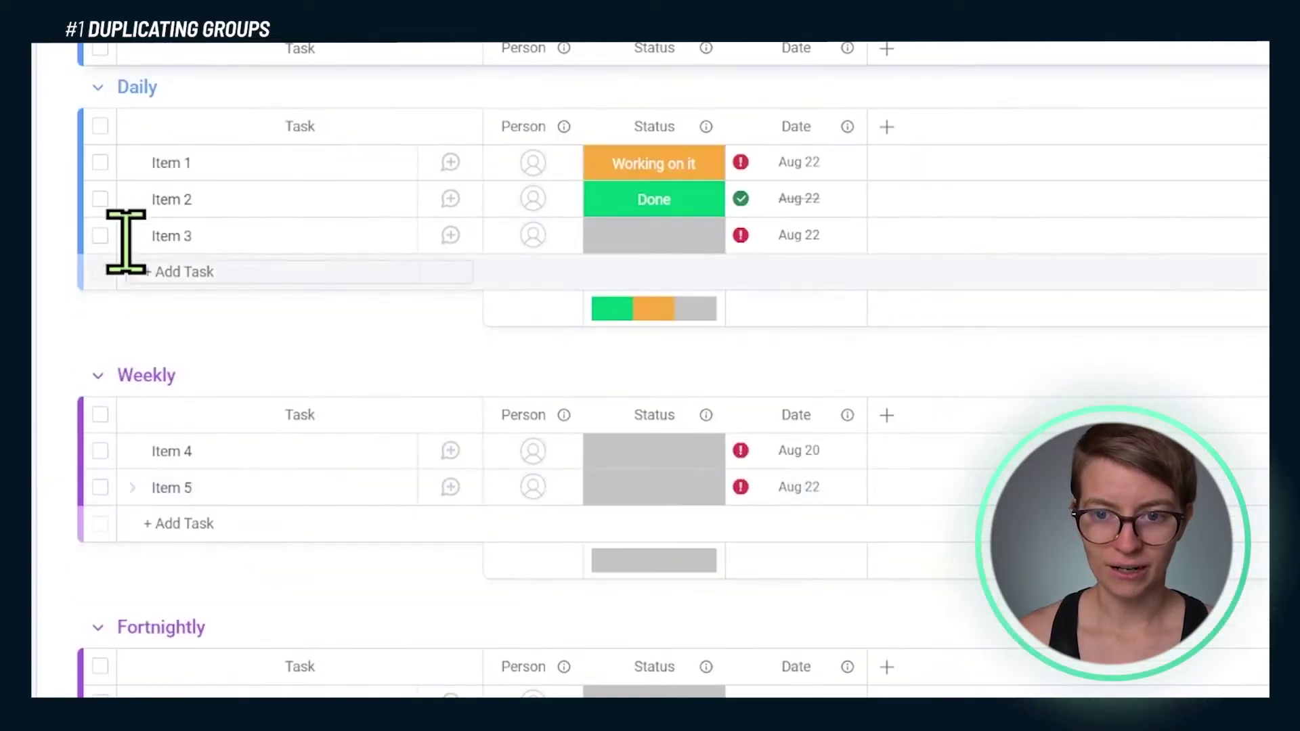
{"action": "scroll", "coordinate": [156, 227], "scroll_direction": "up", "scroll_amount": 3}
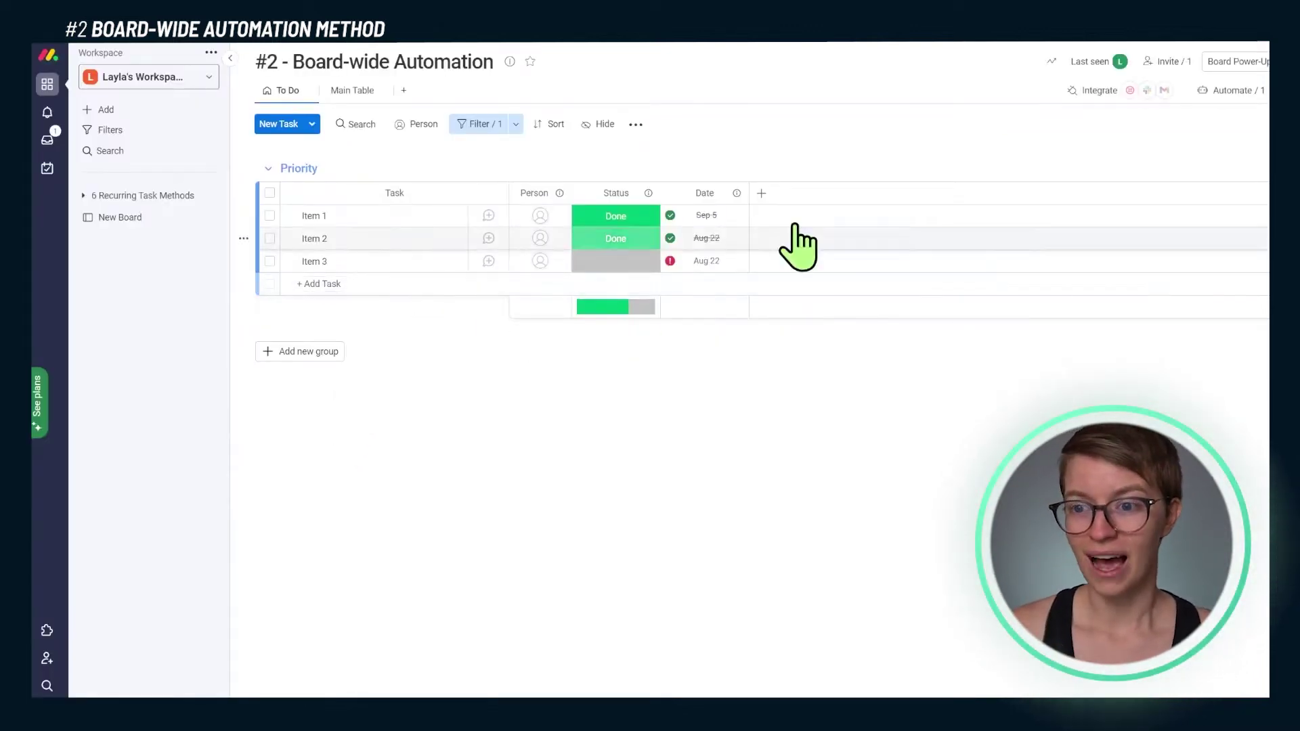
Start a new automation on the #2 - Board-wide Automation board, triggered when Status changes to Done
{"action": "left_click", "coordinate": [615, 264]}
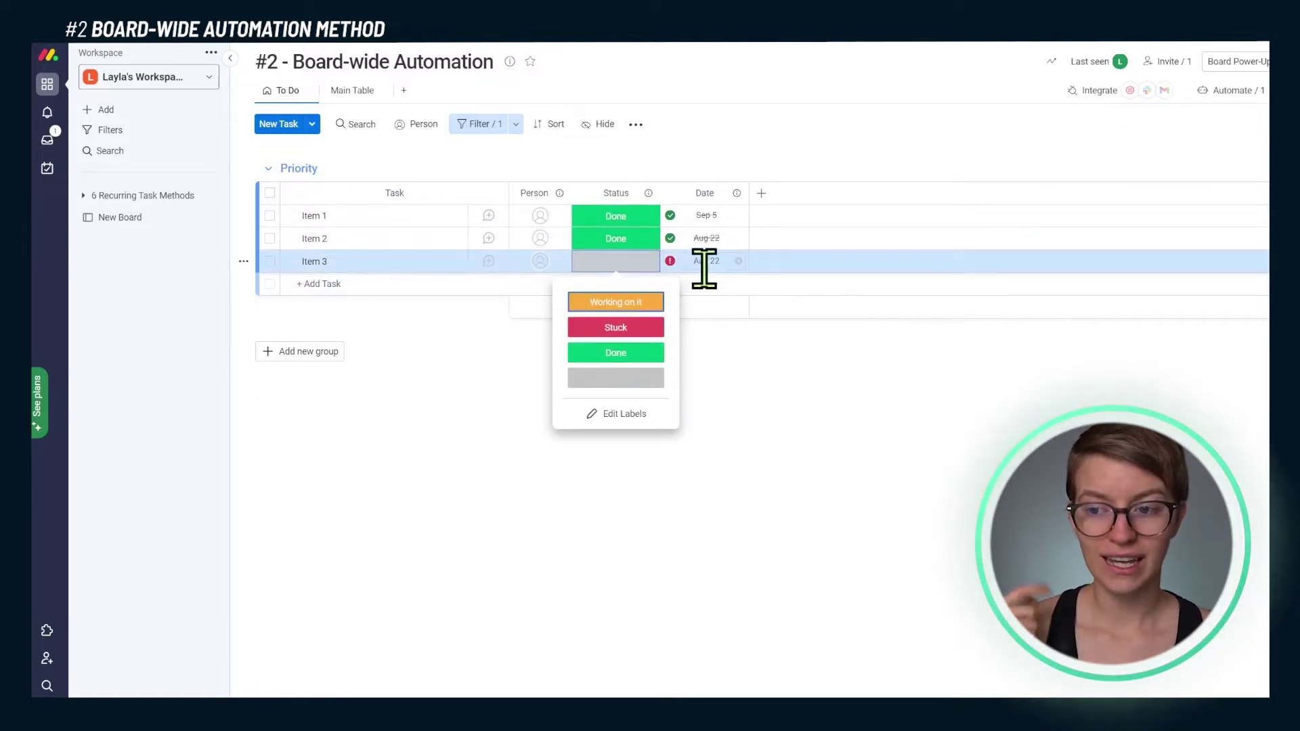
{"action": "left_click", "coordinate": [1224, 92]}
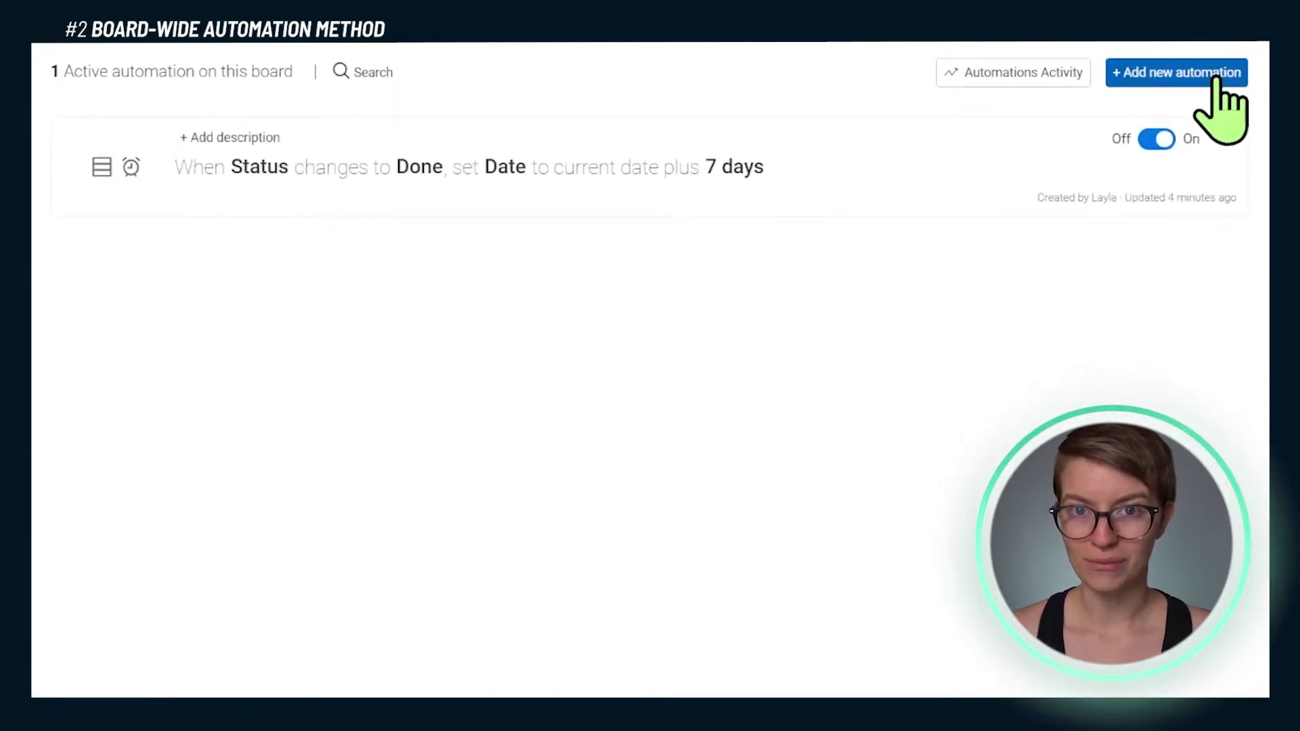
{"action": "left_click", "coordinate": [1218, 74]}
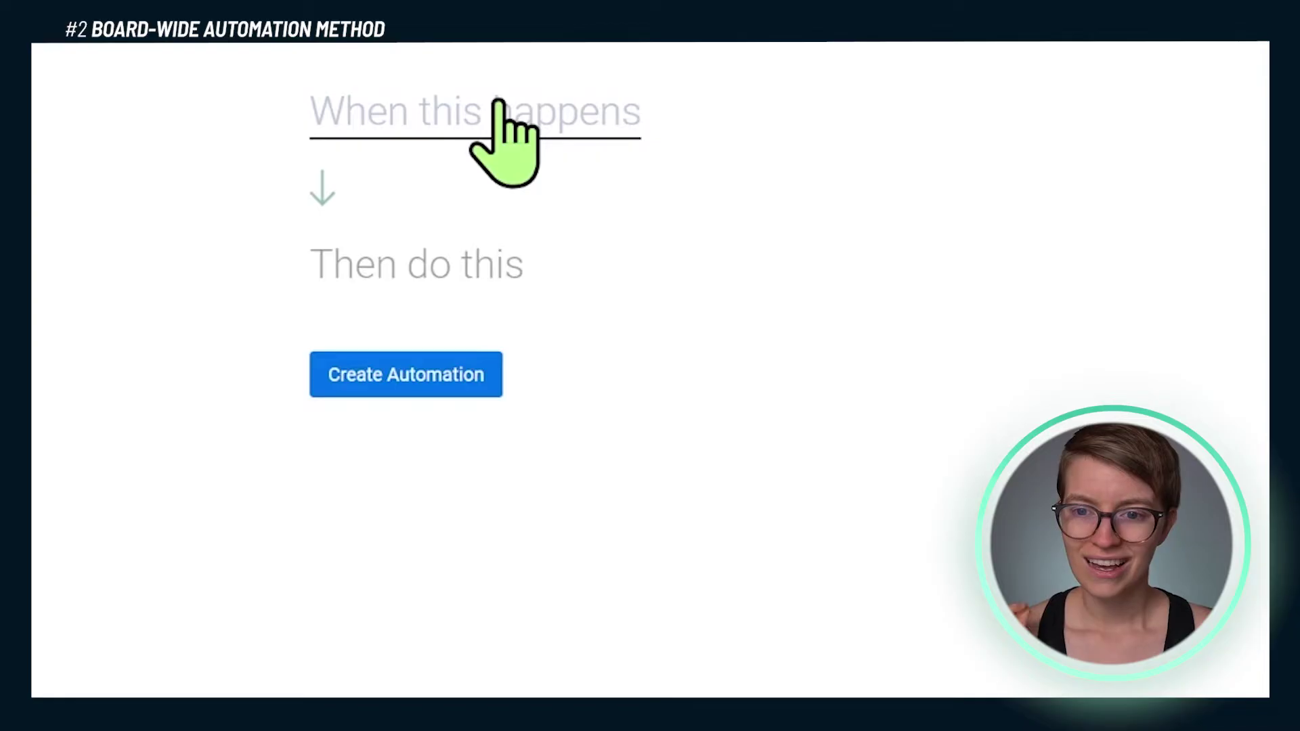
{"action": "left_click", "coordinate": [499, 109]}
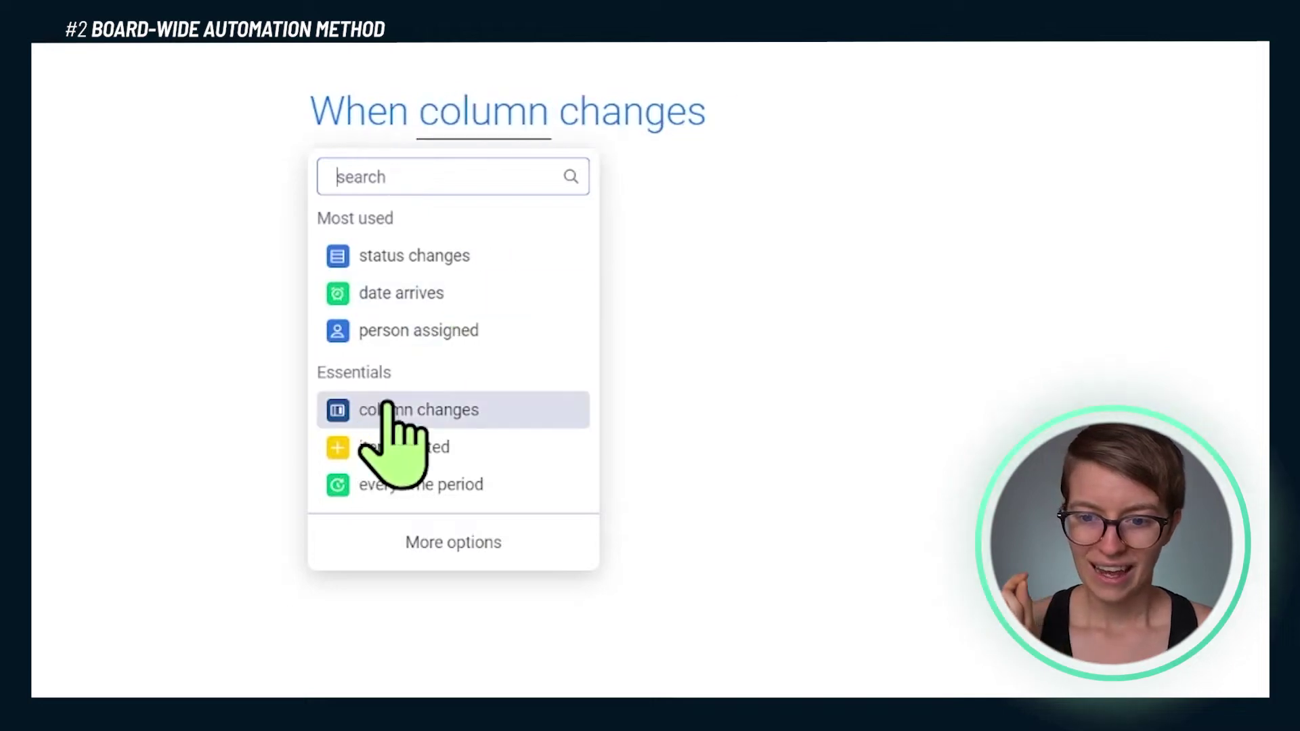
{"action": "left_click", "coordinate": [441, 257]}
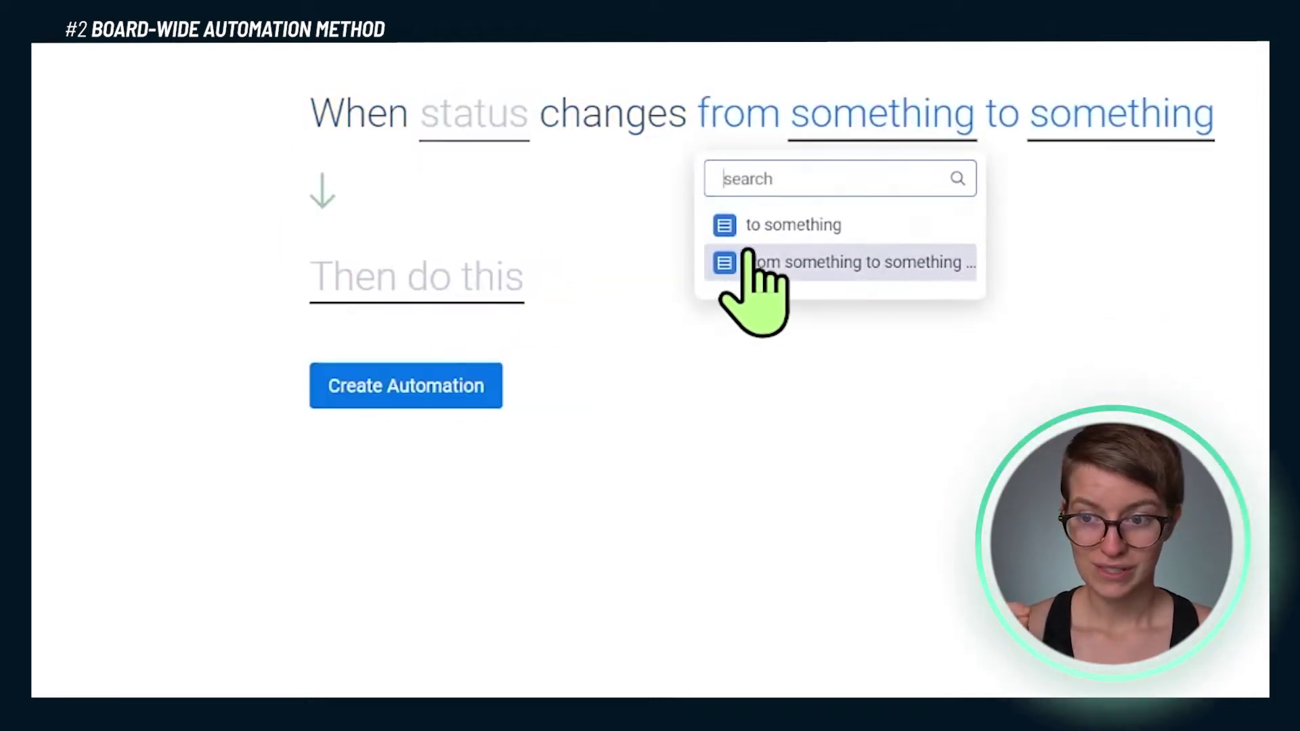
{"action": "left_click", "coordinate": [747, 226]}
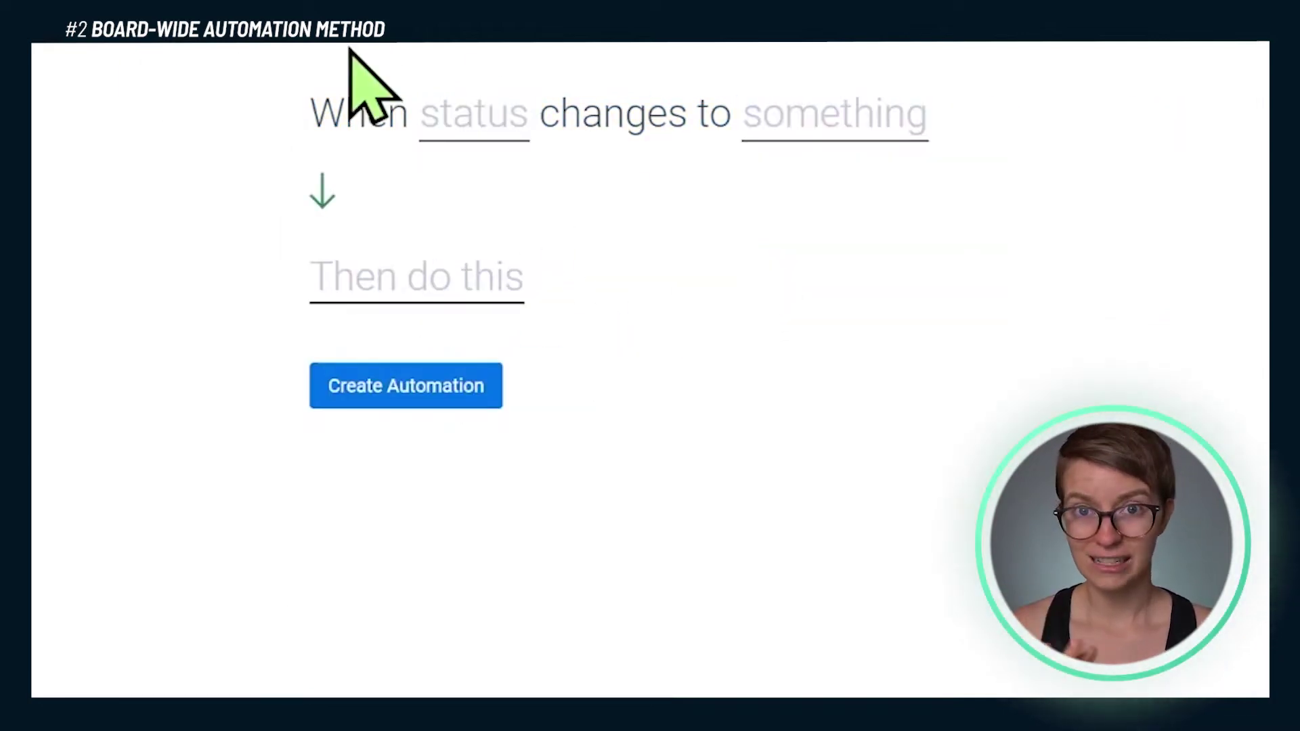
{"action": "left_click", "coordinate": [495, 113]}
{"action": "left_click", "coordinate": [527, 220]}
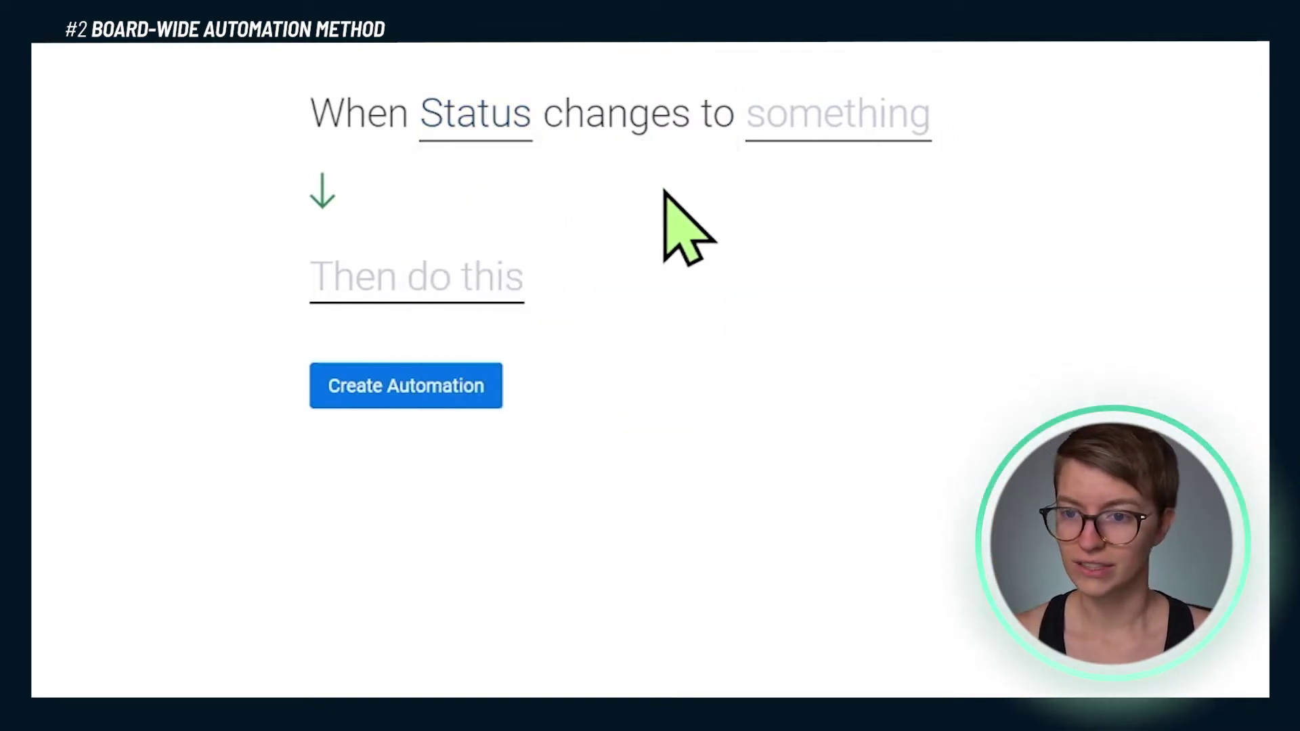
{"action": "left_click", "coordinate": [787, 125]}
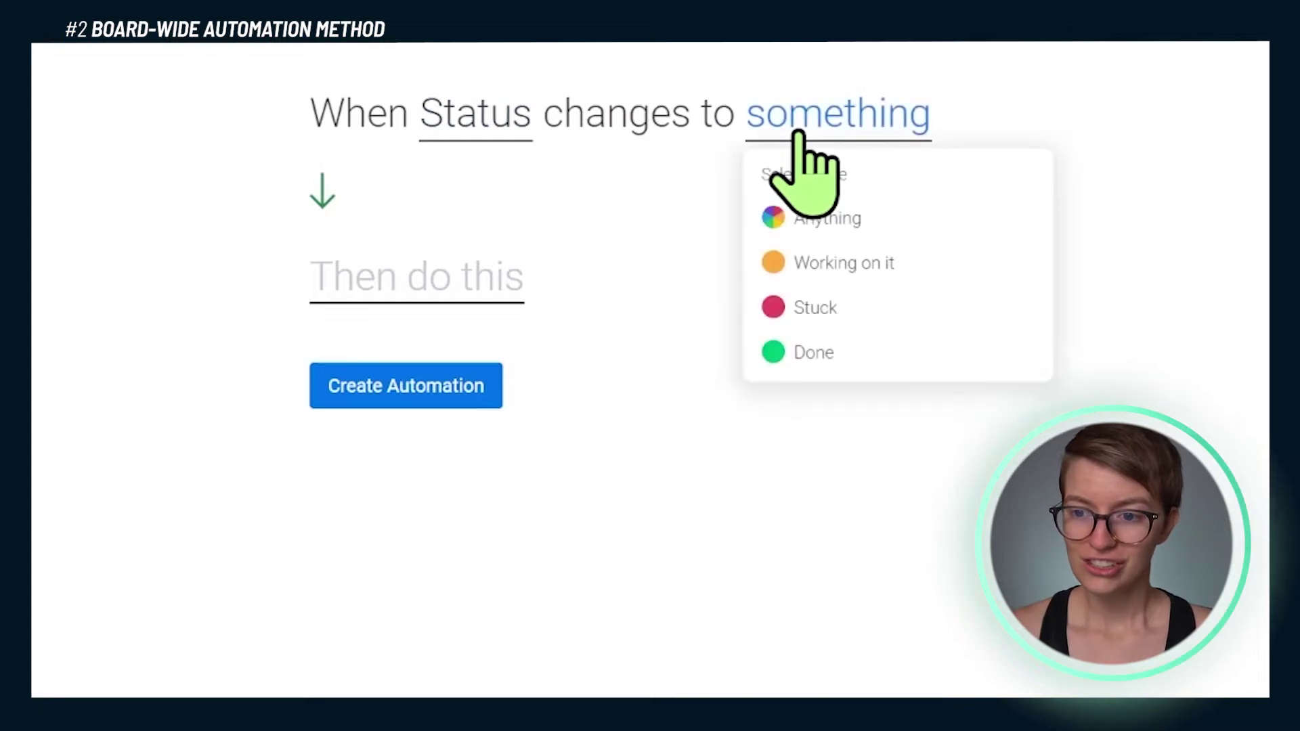
{"action": "left_click", "coordinate": [833, 356]}
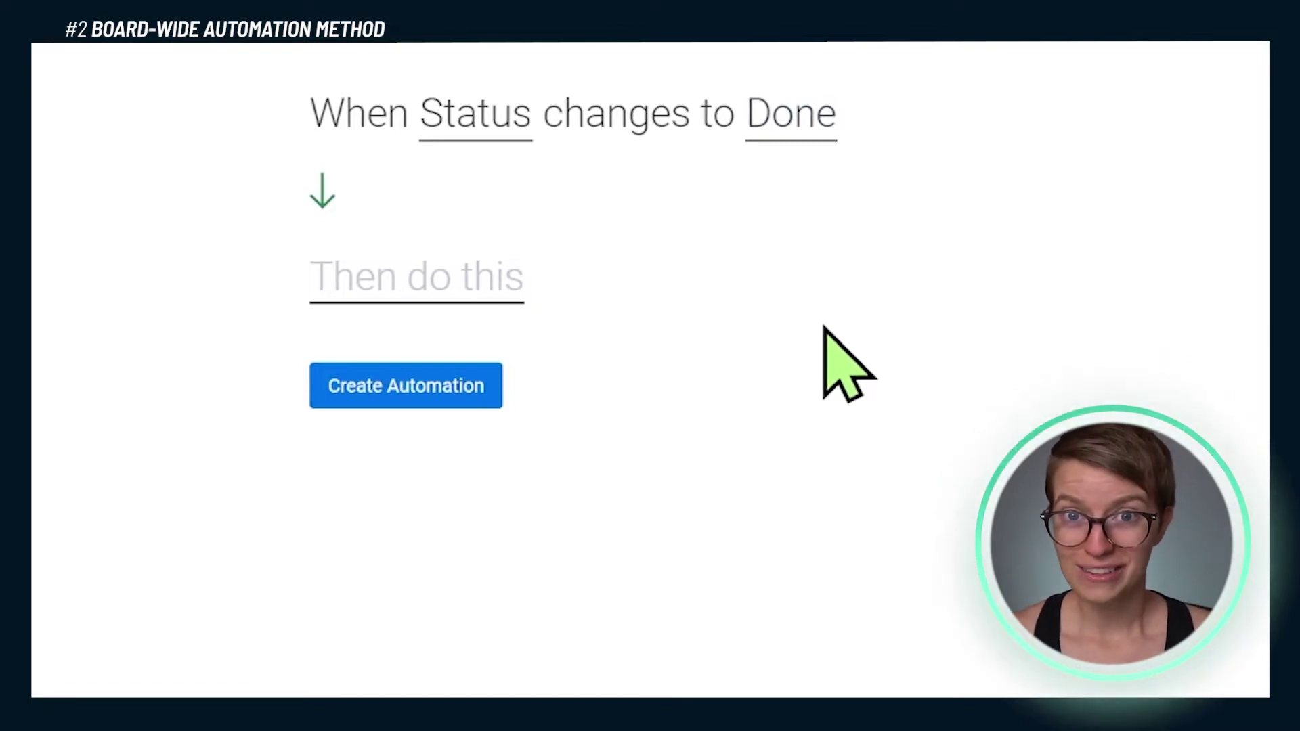
Search the full list of automation actions for "push" and set the action to push date
{"action": "left_click", "coordinate": [439, 294]}
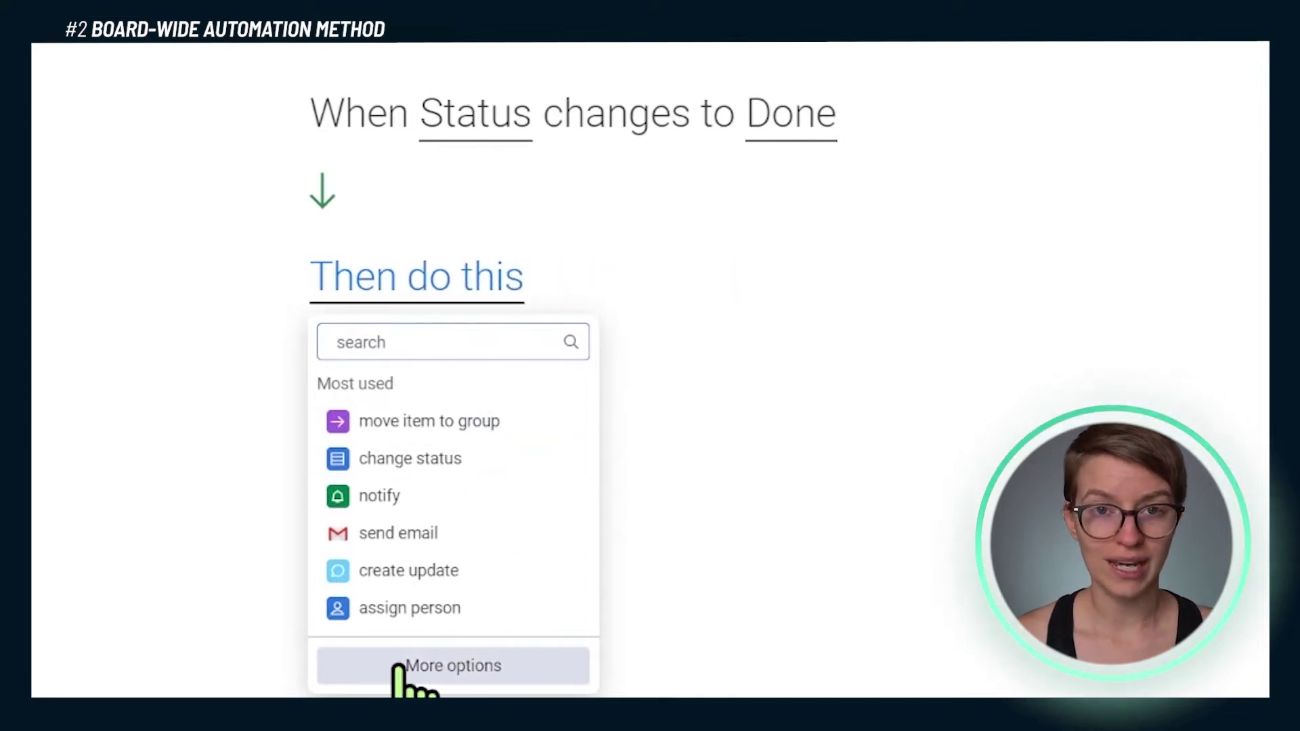
{"action": "left_click", "coordinate": [455, 664]}
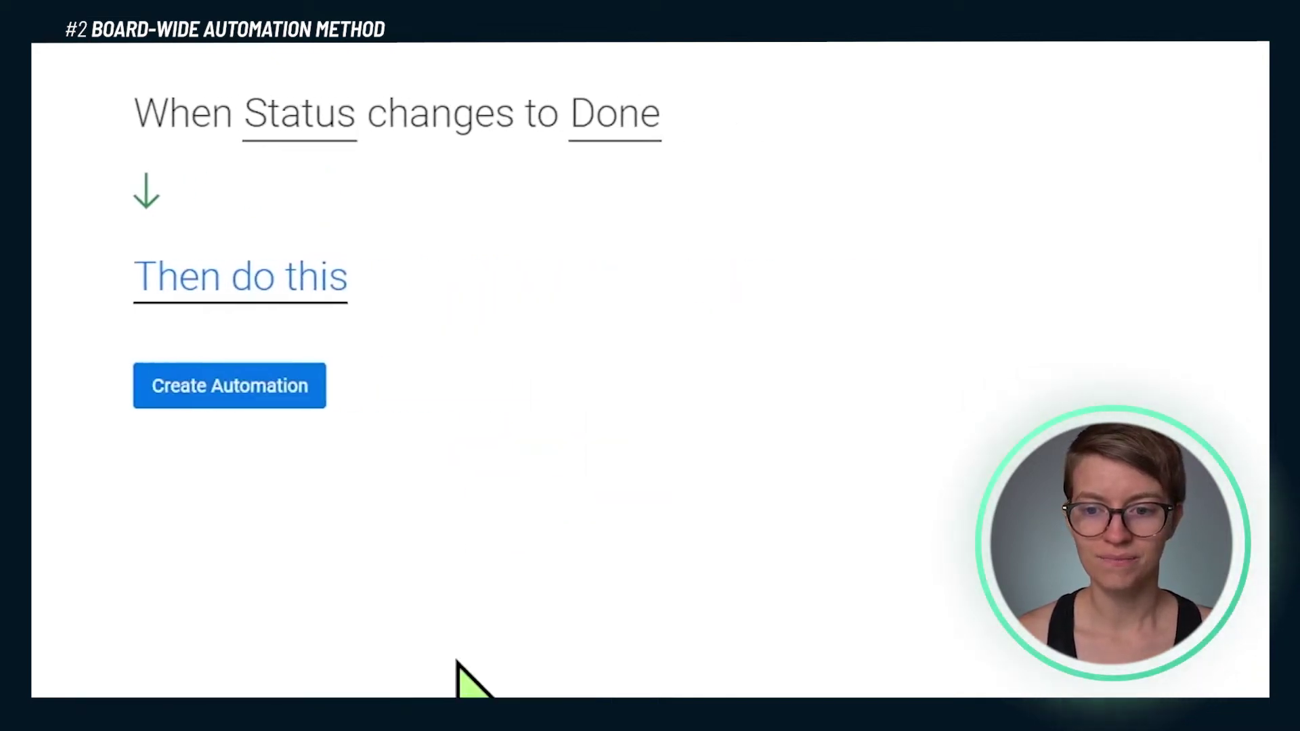
{"action": "type", "text": "puda"}
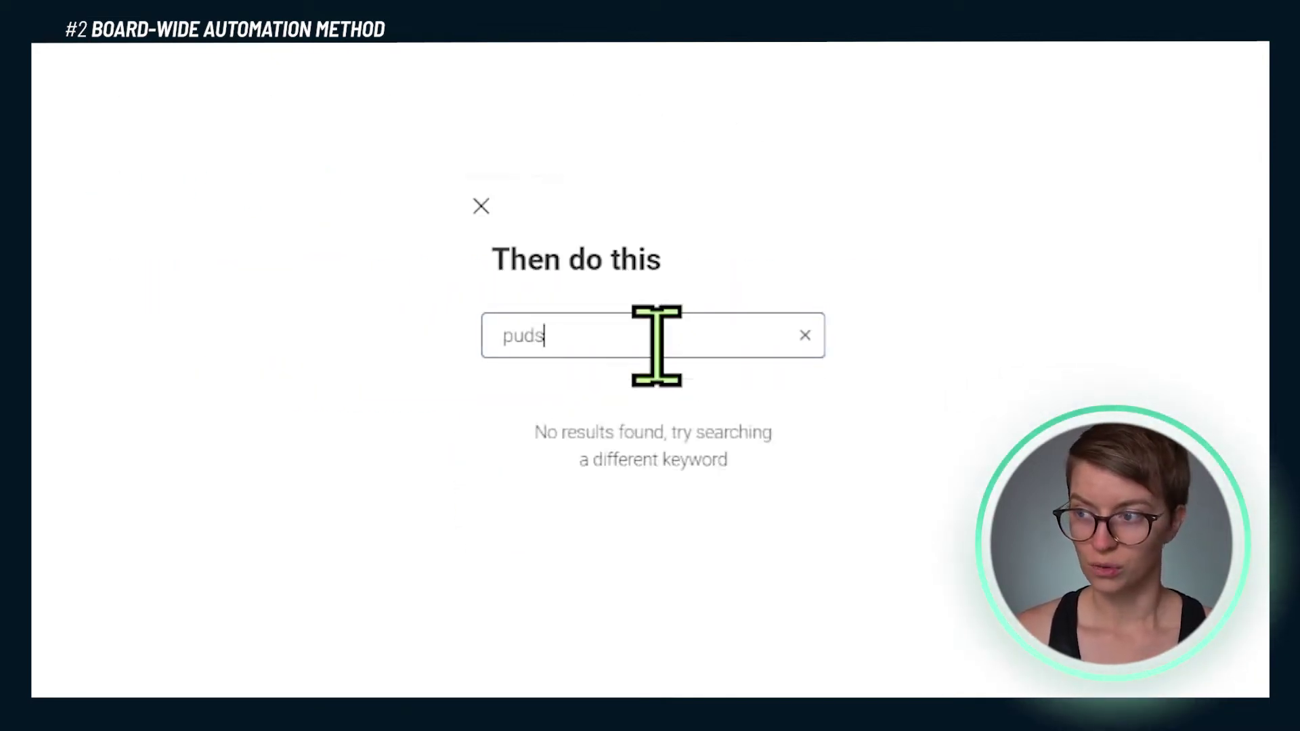
{"action": "key", "text": "BackSpace"}
{"action": "key", "text": "BackSpace"}
{"action": "type", "text": "sh"}
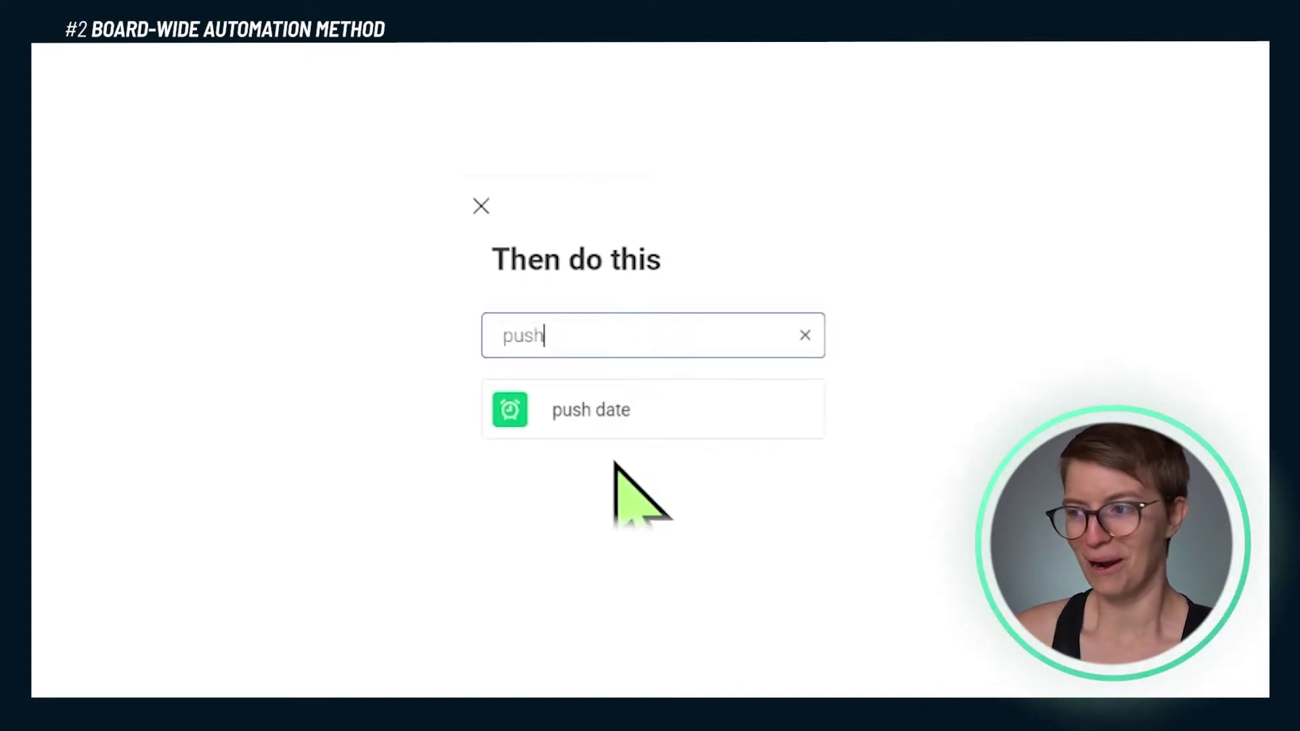
{"action": "left_click", "coordinate": [596, 427]}
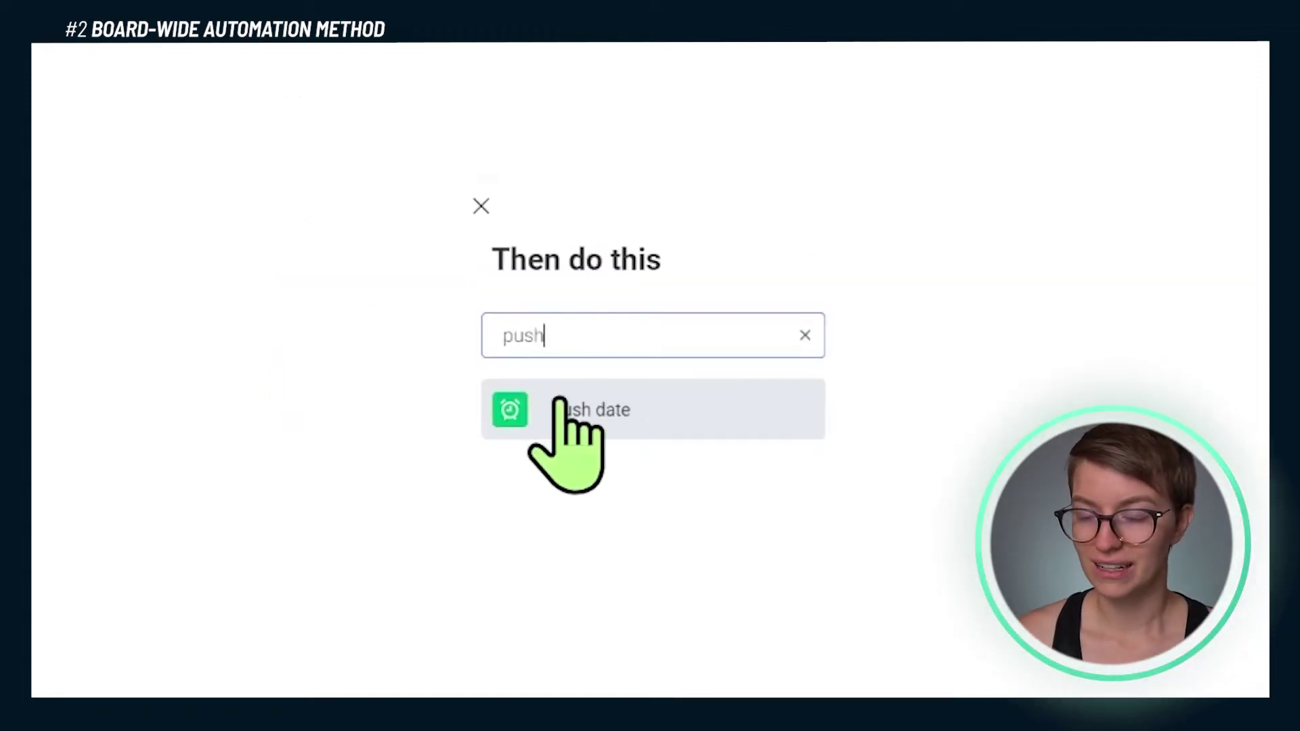
{"action": "left_click", "coordinate": [562, 406]}
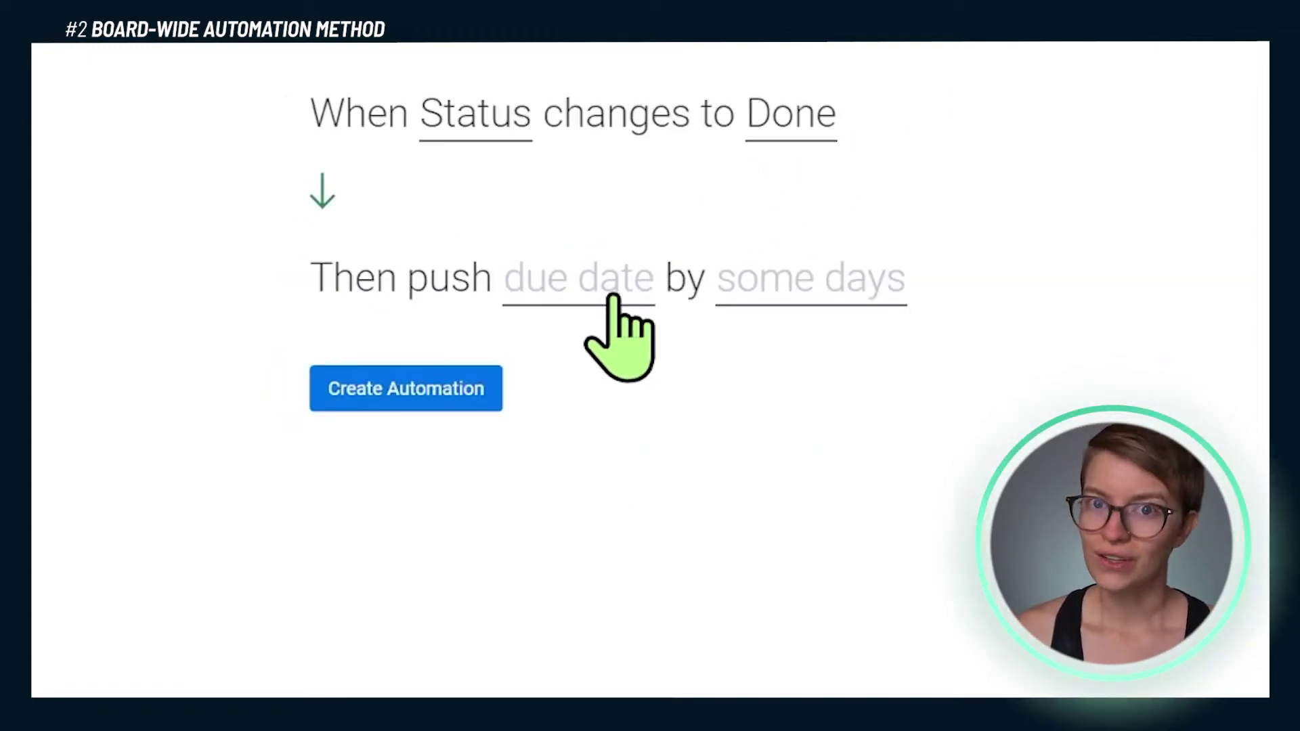
Select the item-level Date column as the due date that the automation pushes
{"action": "left_click", "coordinate": [581, 292]}
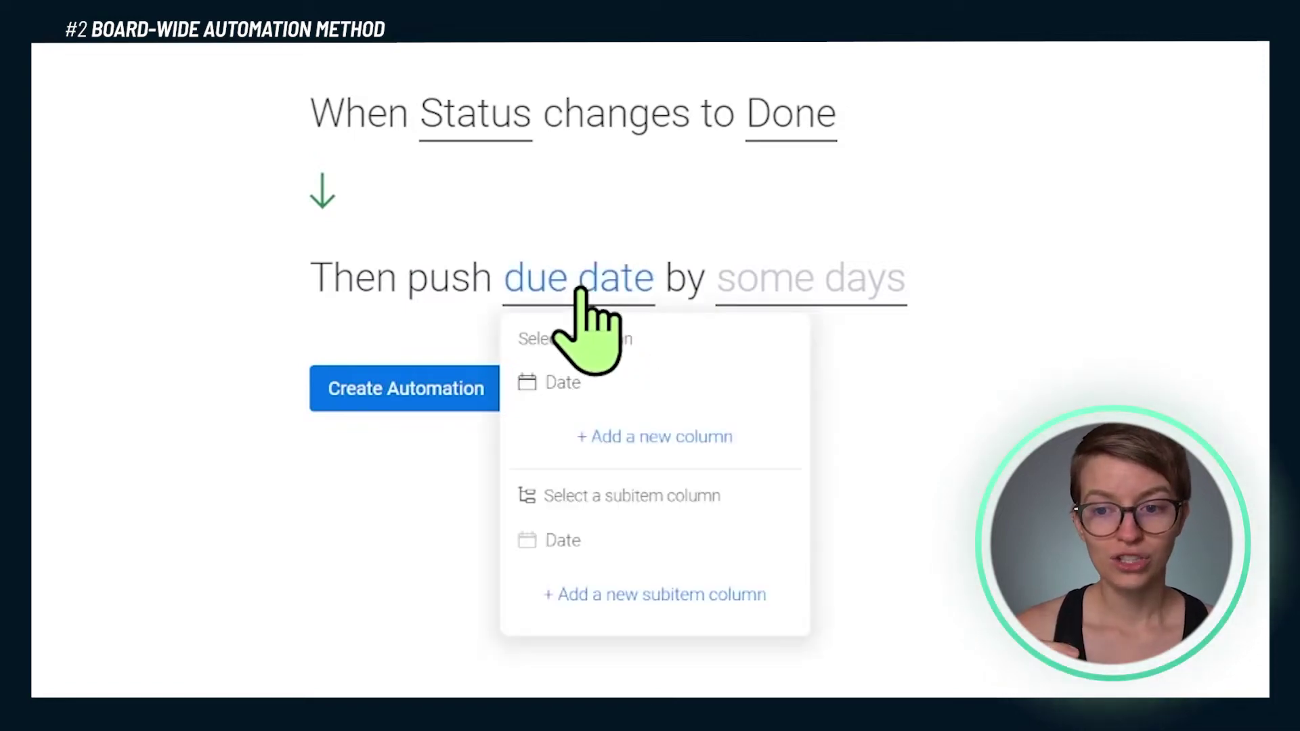
{"action": "left_click", "coordinate": [572, 375]}
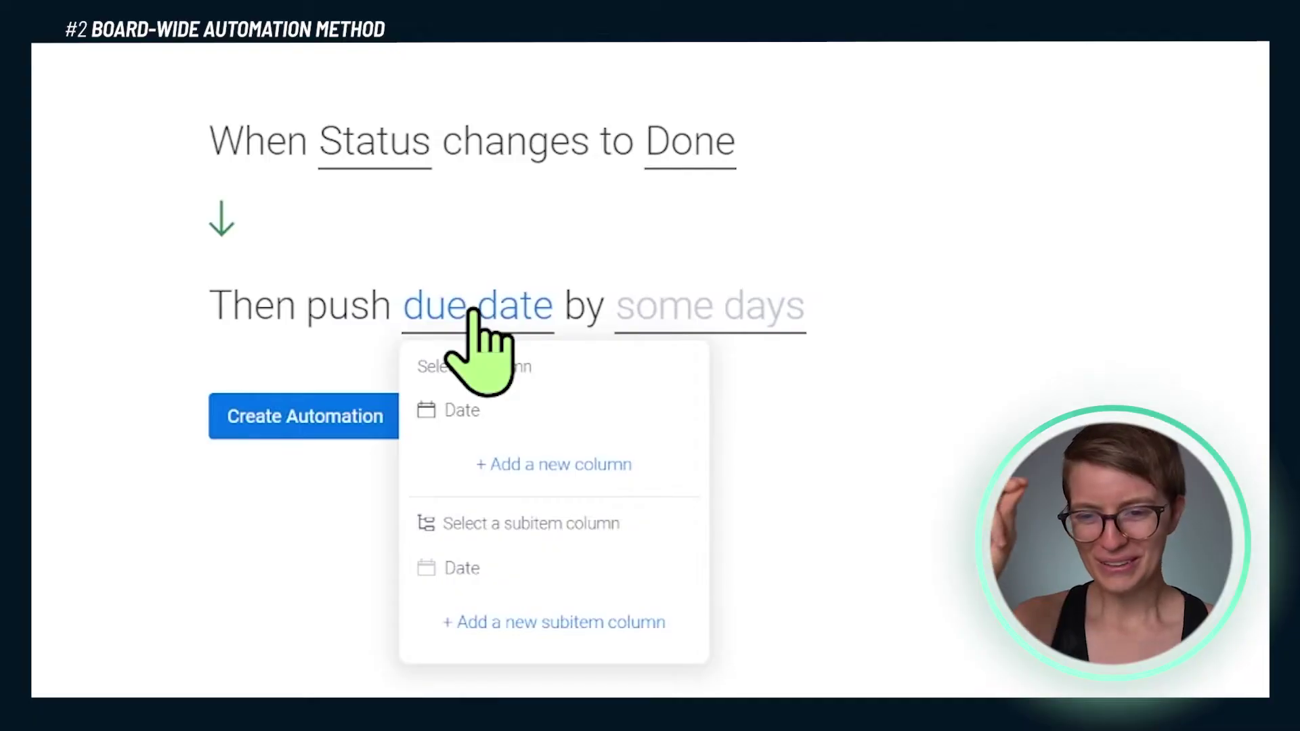
{"action": "left_click", "coordinate": [467, 410]}
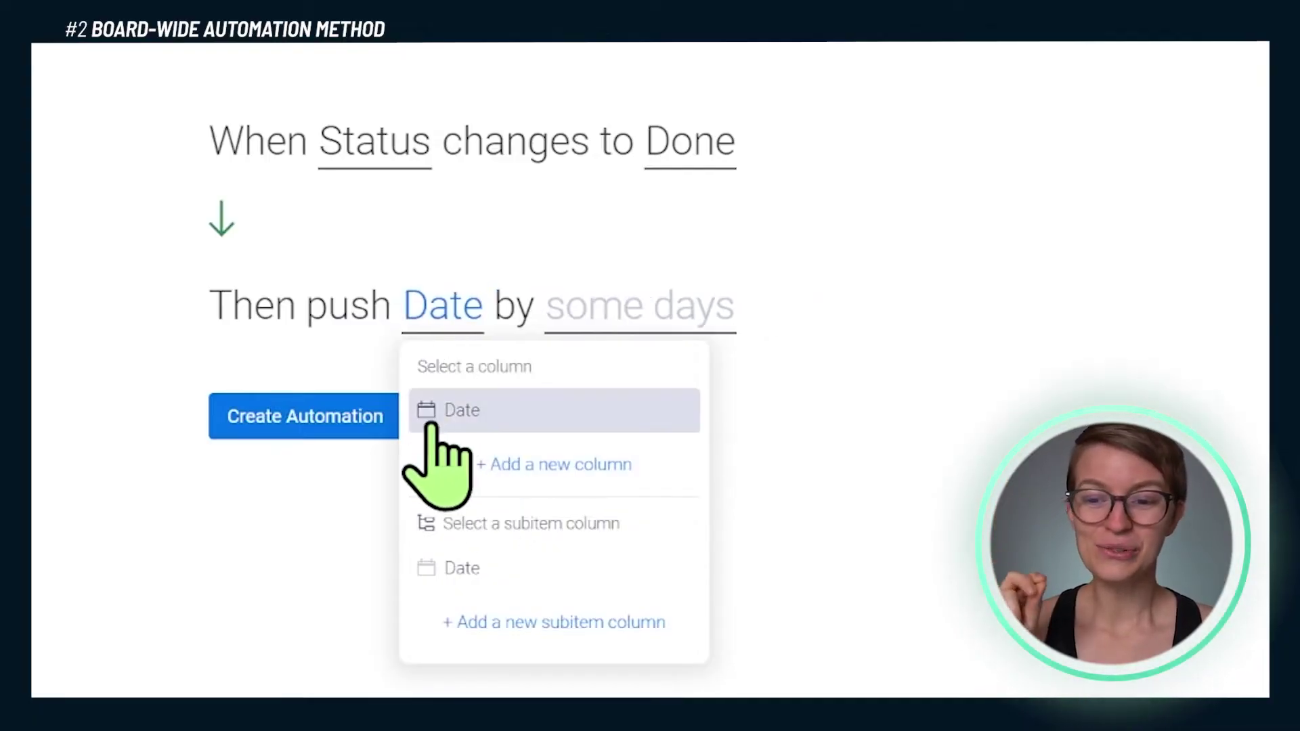
Confirm the item-level Date column for the push action and set the push duration to 7 days
{"action": "left_click", "coordinate": [478, 409]}
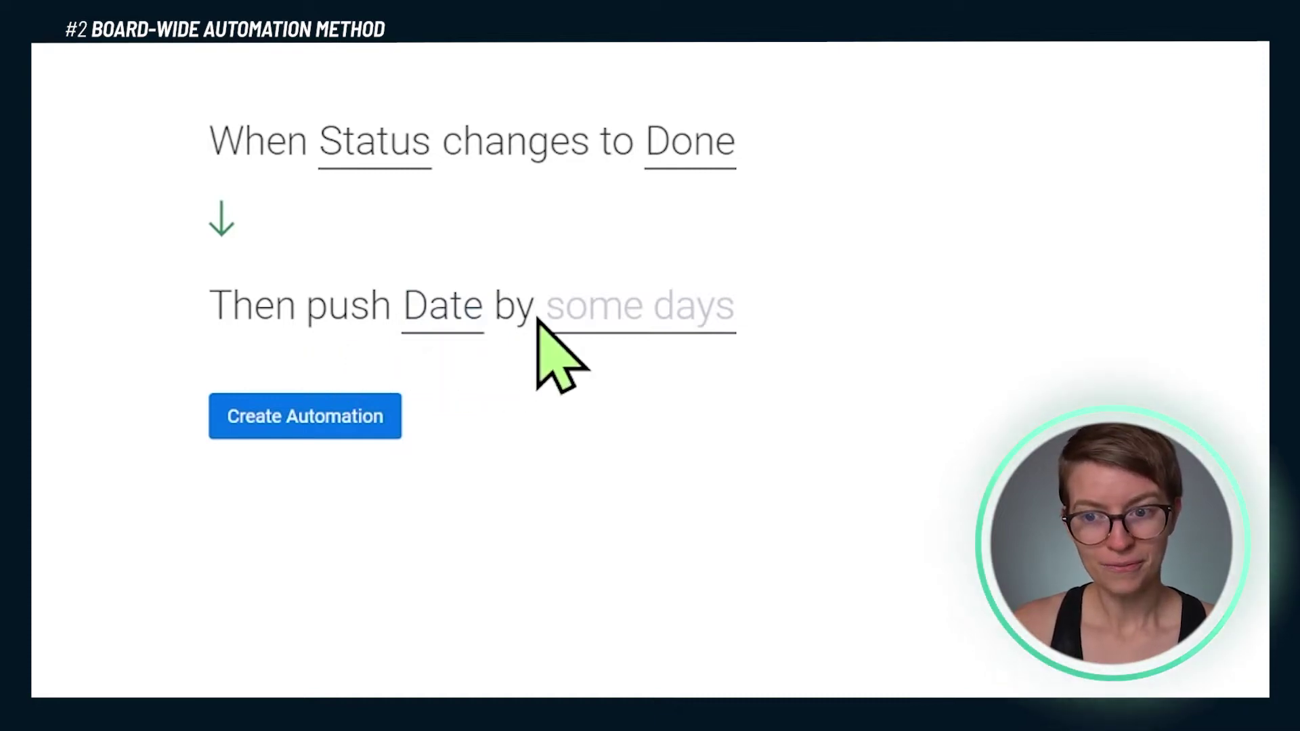
{"action": "left_click", "coordinate": [617, 318]}
{"action": "left_click", "coordinate": [581, 392]}
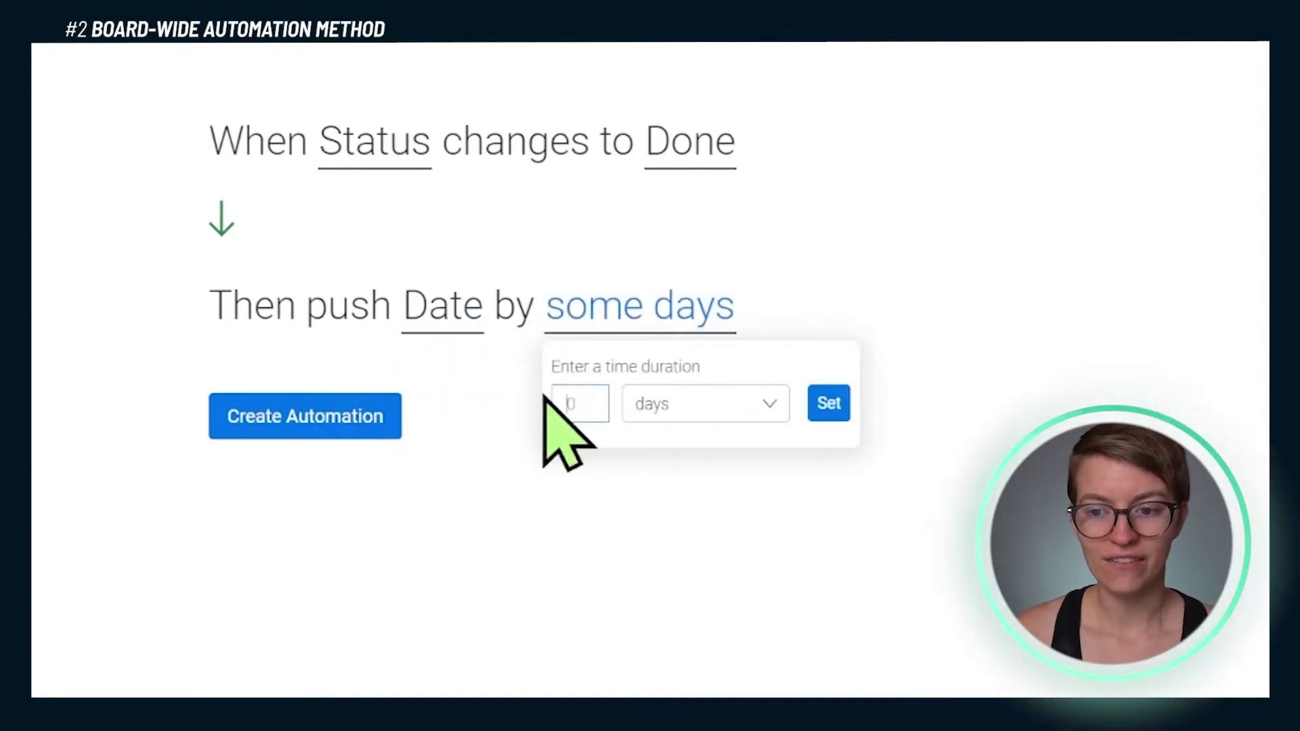
{"action": "type", "text": "7"}
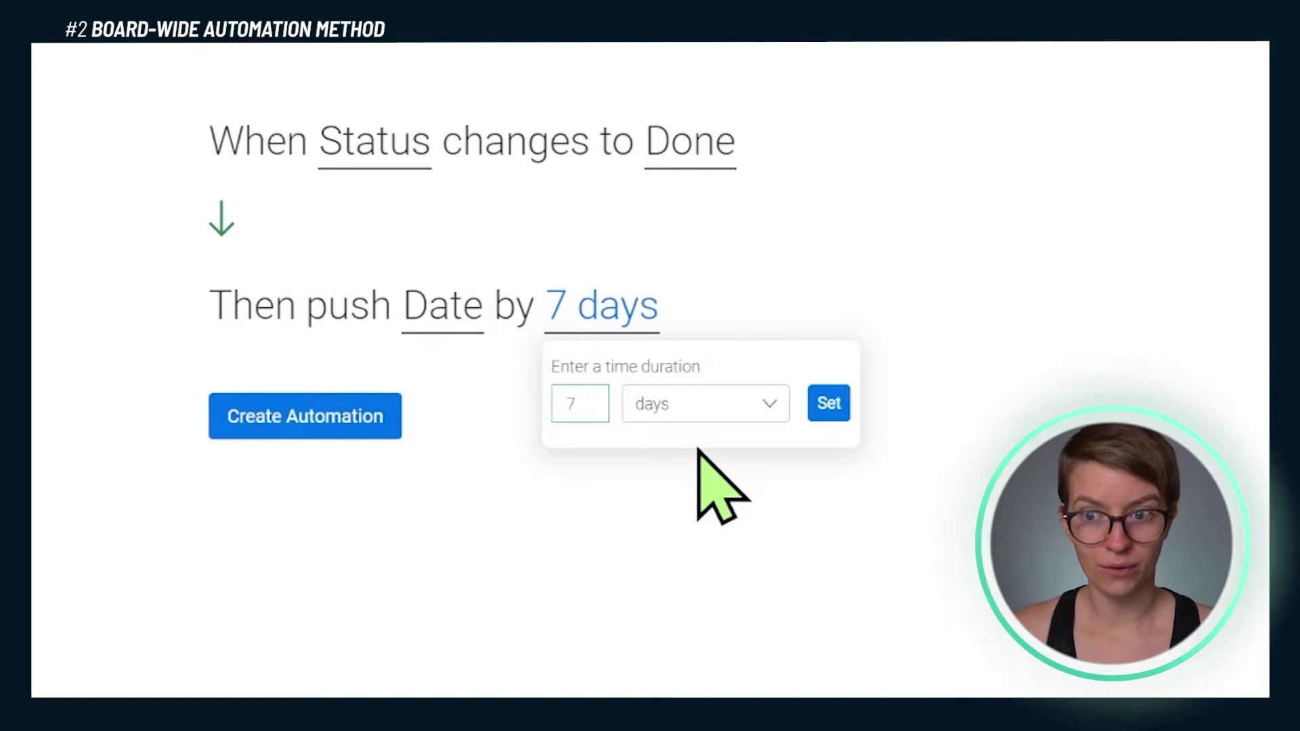
{"action": "left_click", "coordinate": [684, 406]}
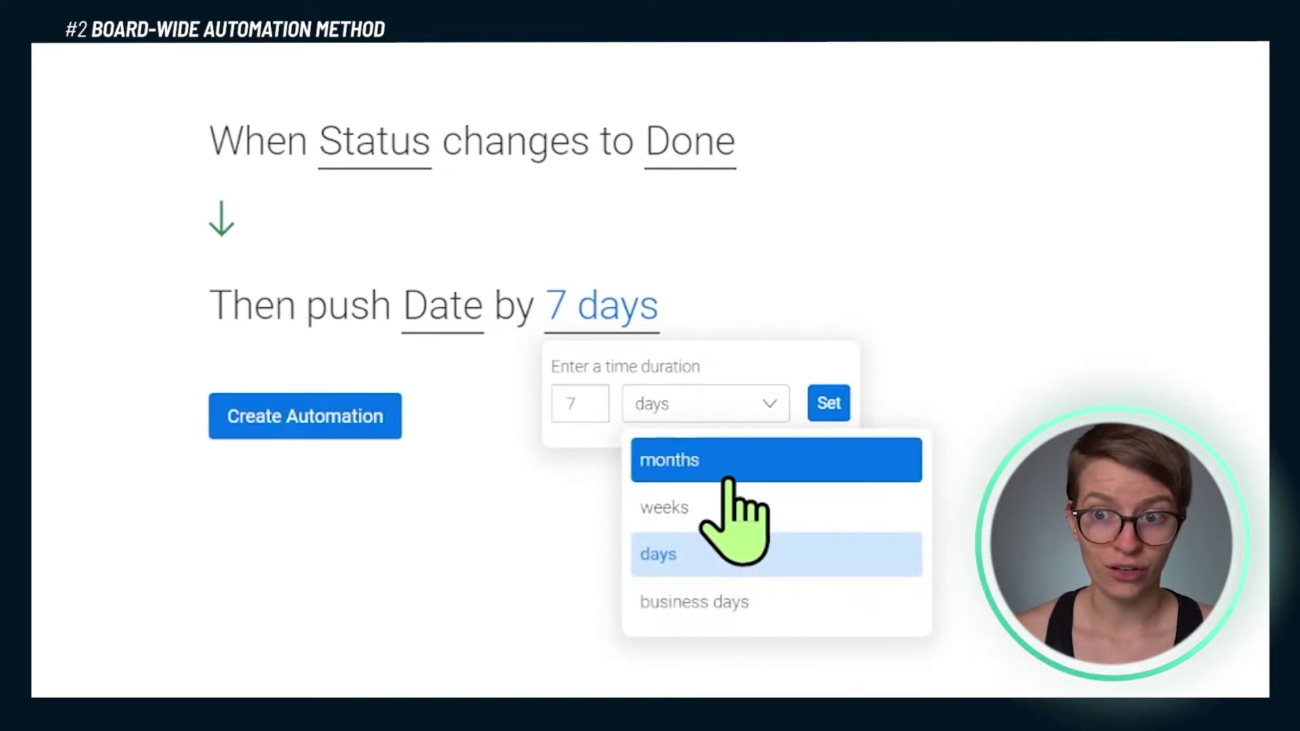
{"action": "left_click", "coordinate": [839, 410]}
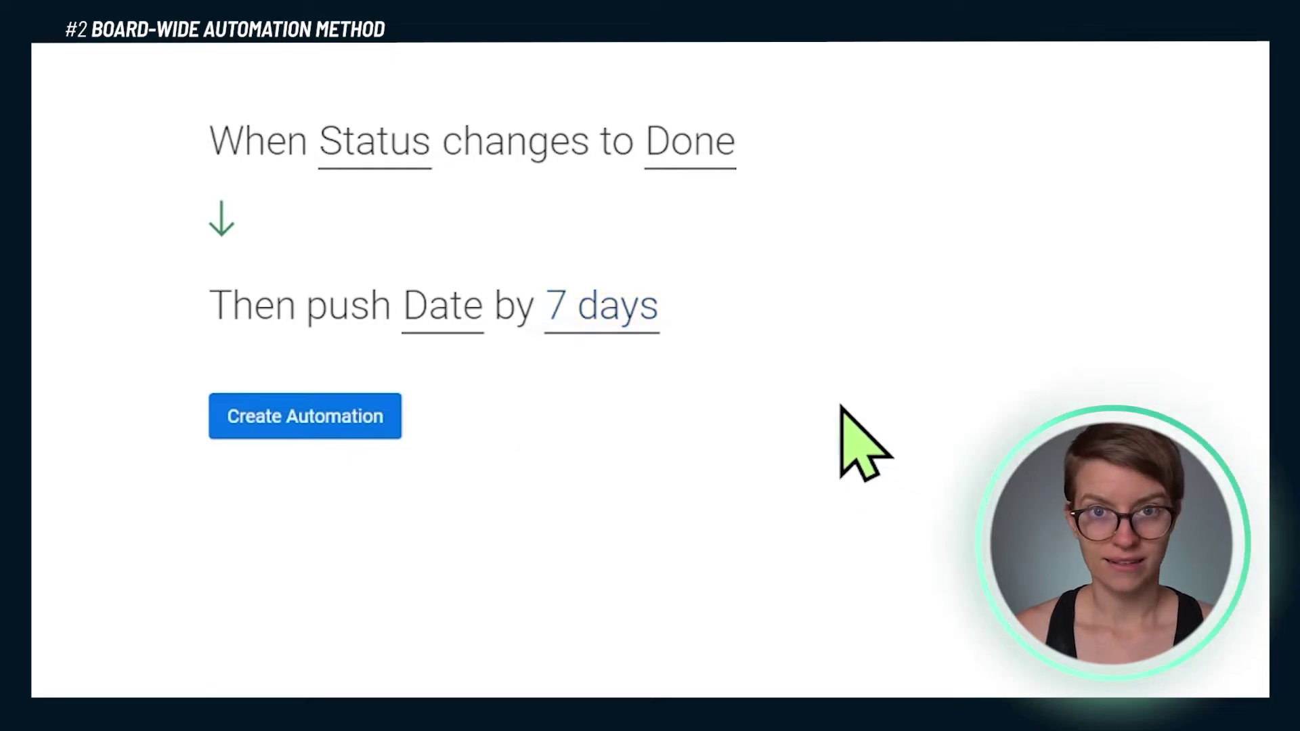
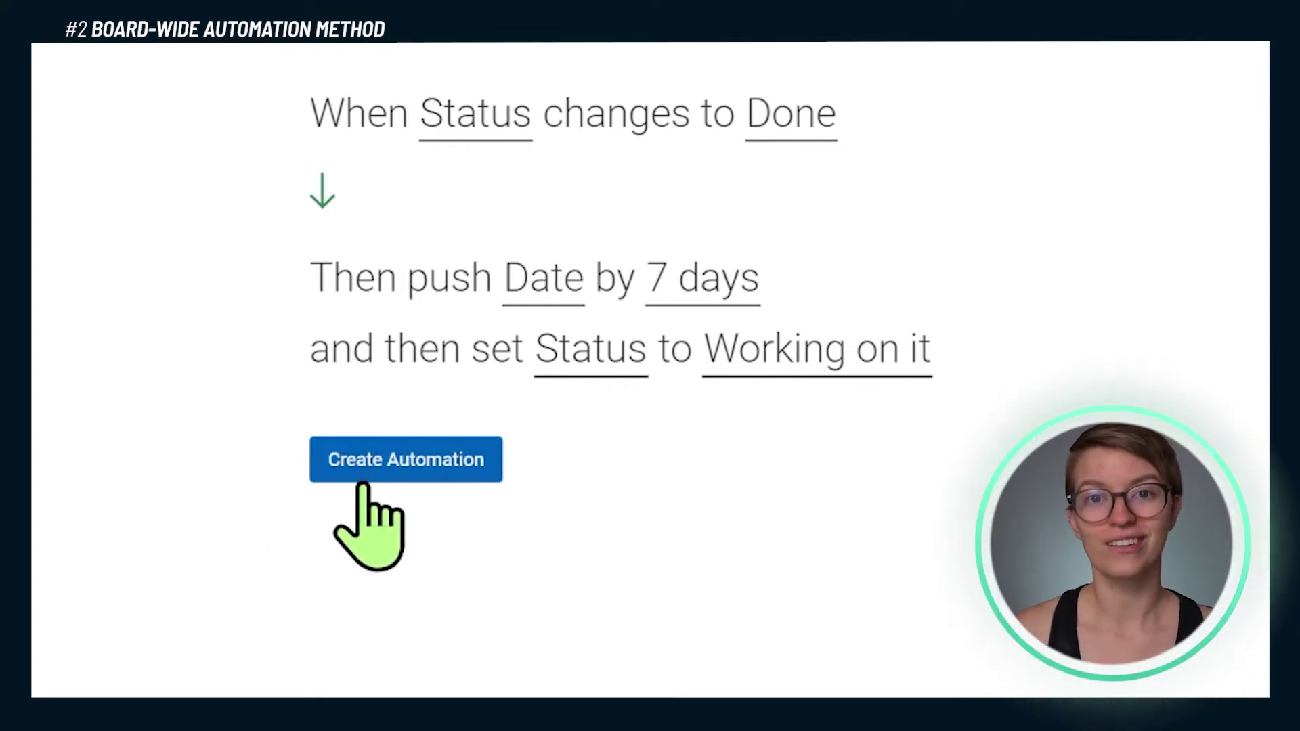
Create the automation that pushes Date and sets Status to Working on it, and toggle it off and back on
{"action": "left_click", "coordinate": [359, 474]}
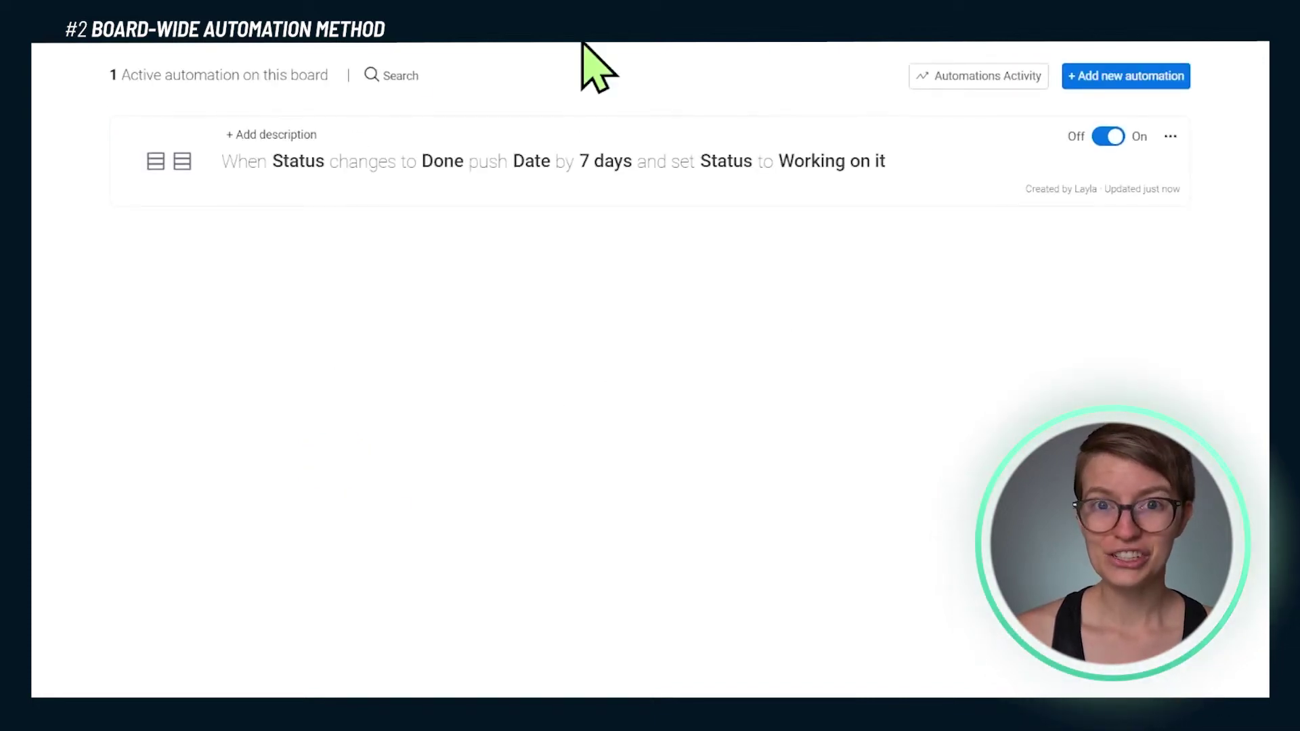
{"action": "left_click", "coordinate": [1109, 136]}
{"action": "left_click", "coordinate": [1108, 136]}
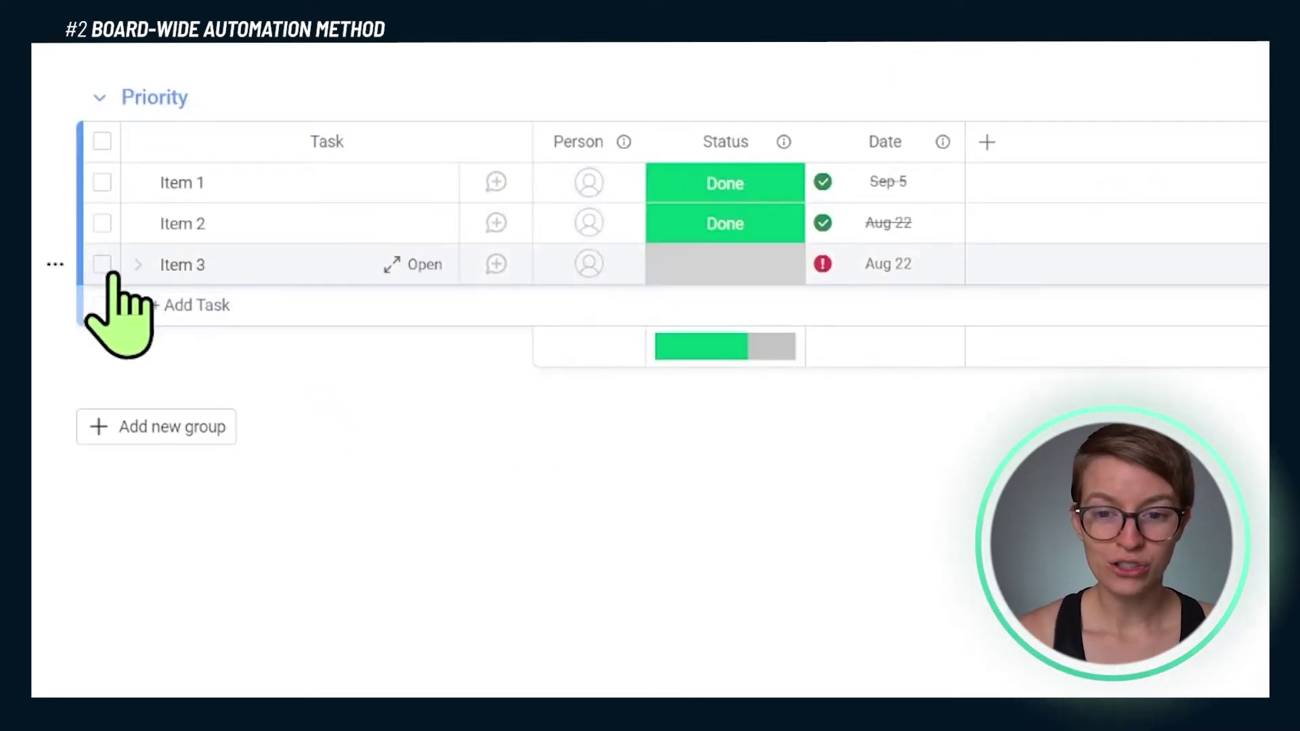
Test the automation by marking Item 3 in the Priority group as Done two times in a row
{"action": "left_click", "coordinate": [762, 262]}
{"action": "left_click", "coordinate": [762, 429]}
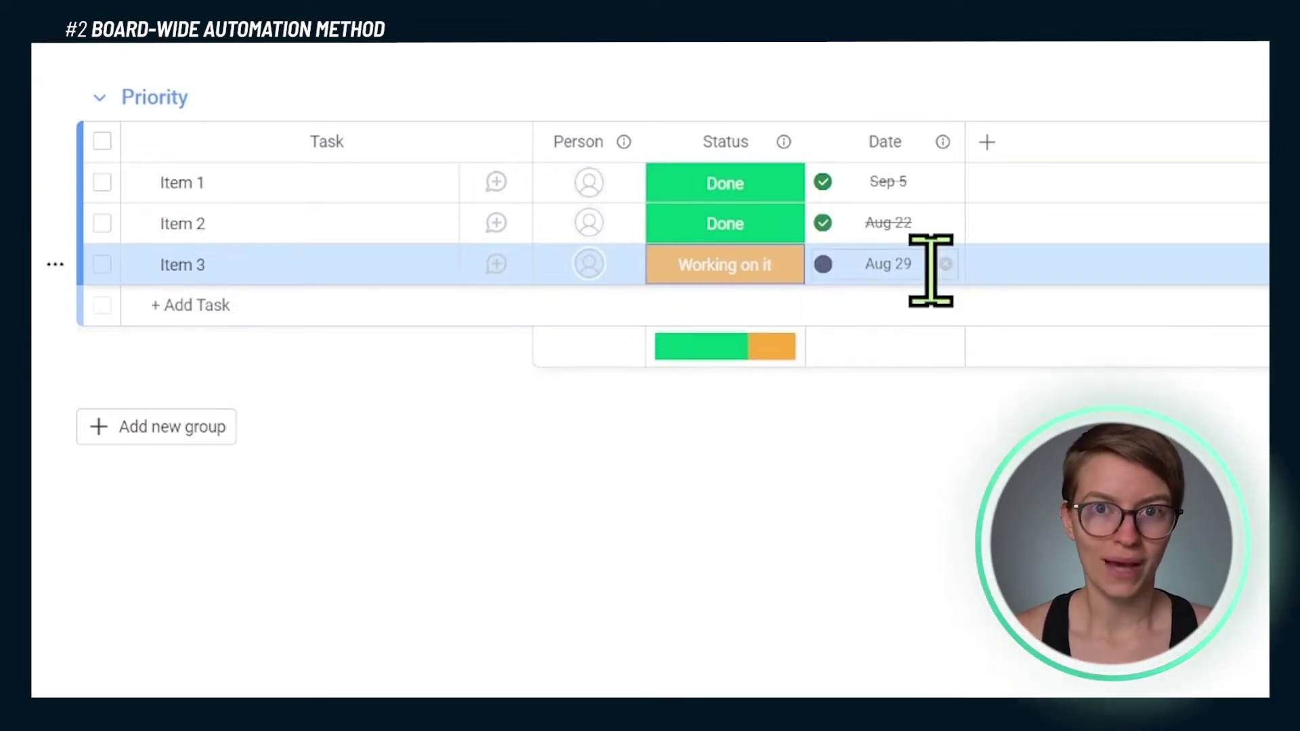
{"action": "left_click", "coordinate": [745, 268]}
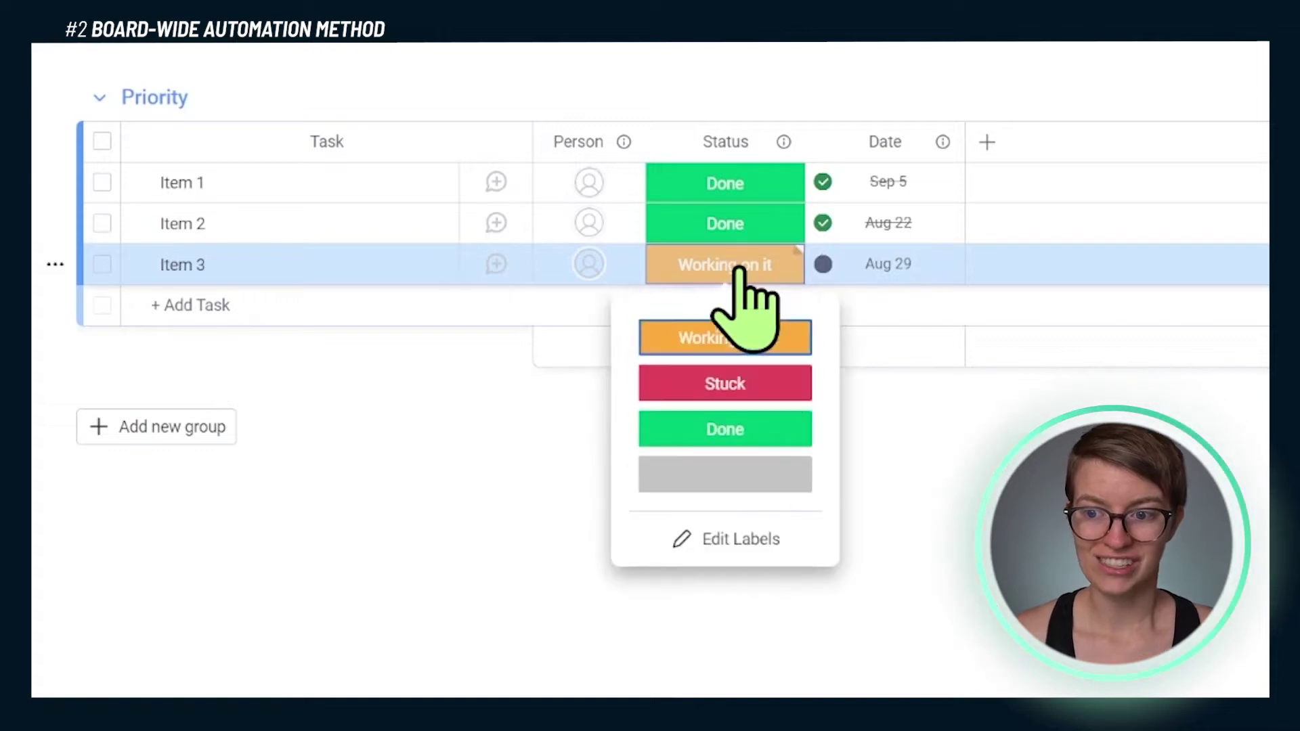
{"action": "left_click", "coordinate": [774, 427]}
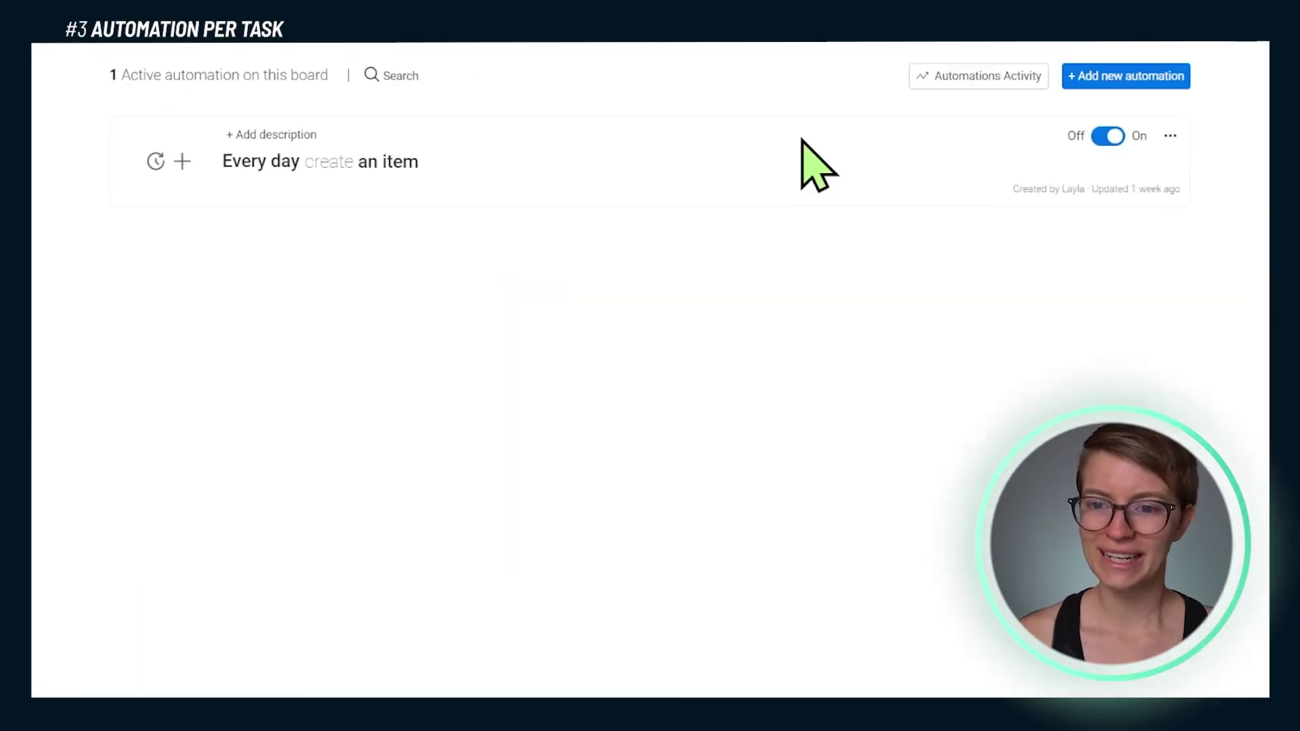
Edit the daily create-an-item automation so its item is named "Complete daily journal entry" with status Working on it
{"action": "left_click", "coordinate": [1170, 135]}
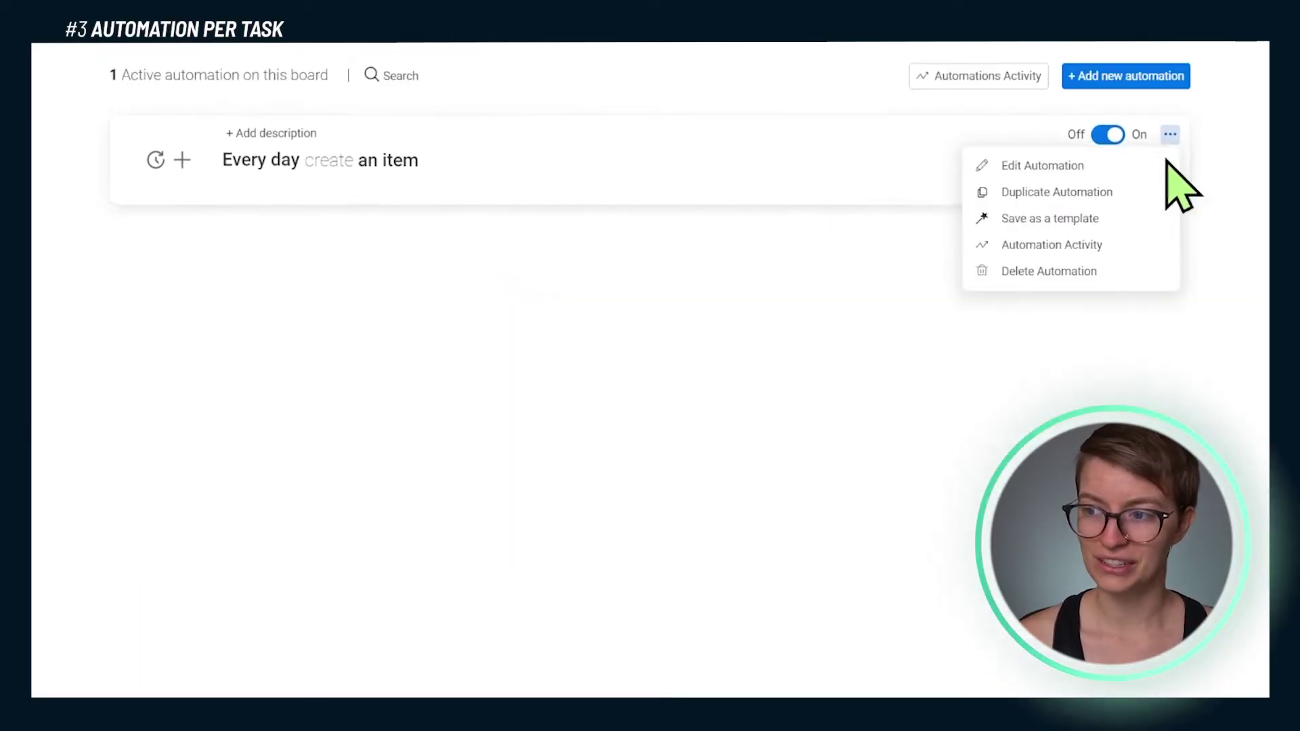
{"action": "left_click", "coordinate": [1151, 168]}
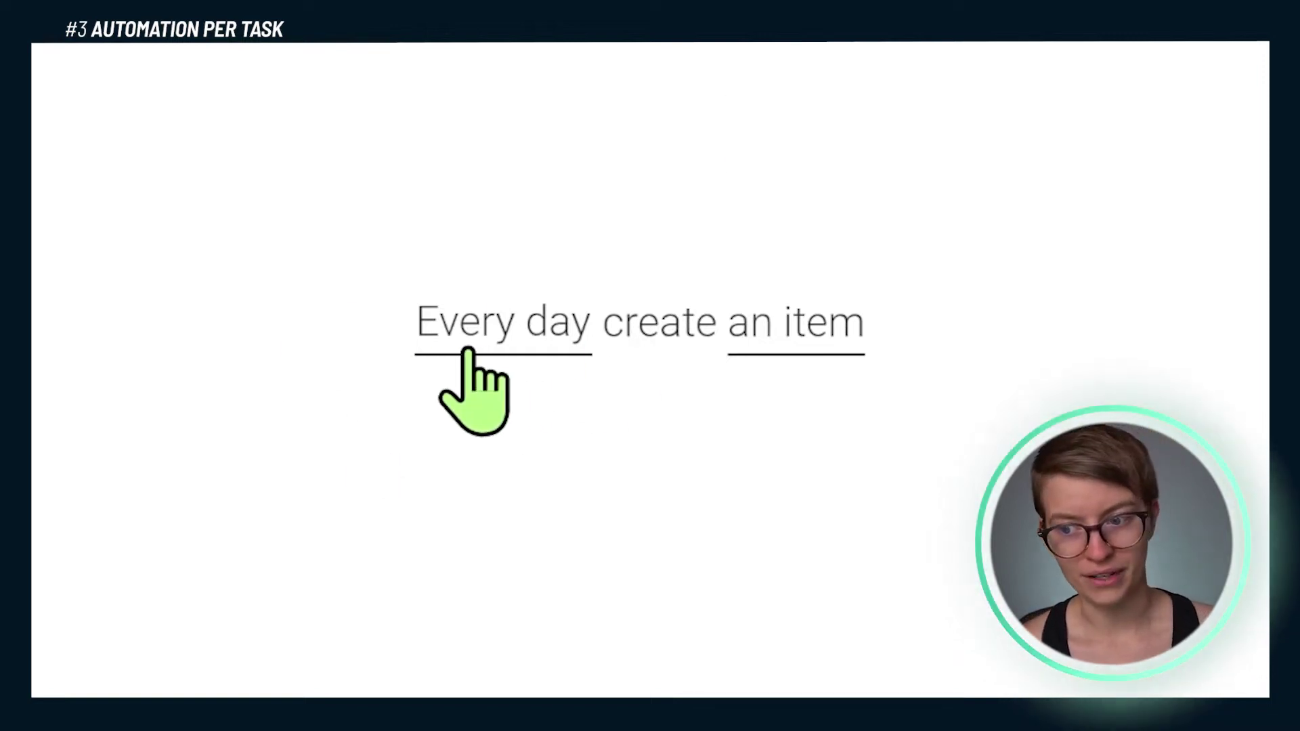
{"action": "left_click", "coordinate": [772, 344]}
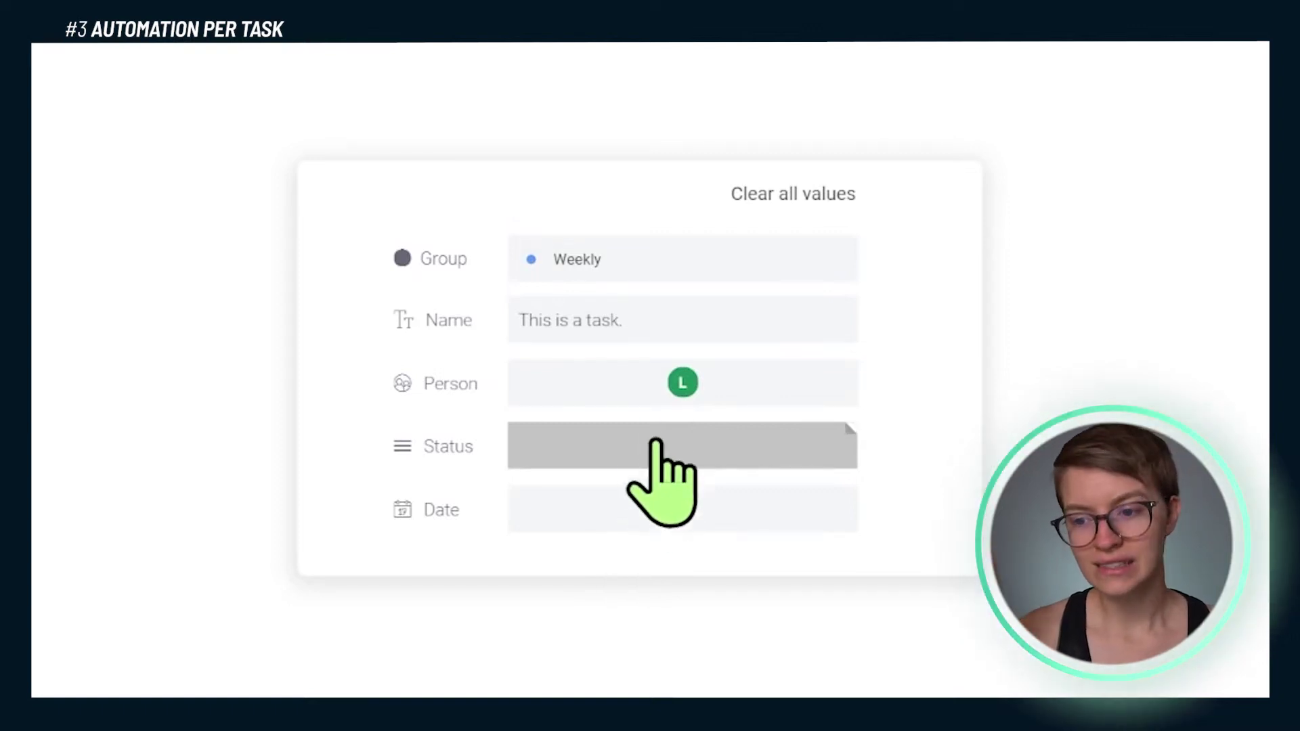
{"action": "left_click", "coordinate": [618, 319]}
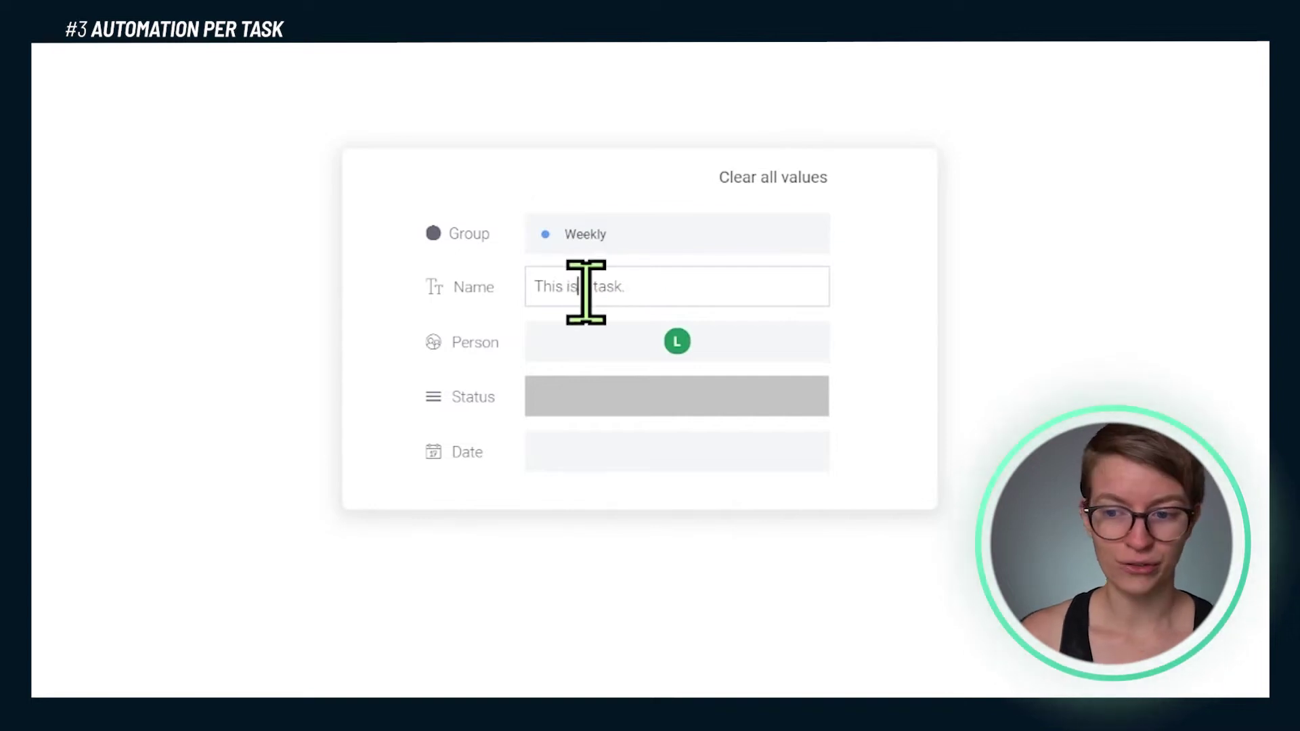
{"action": "left_click_drag", "start_coordinate": [626, 284], "coordinate": [493, 298]}
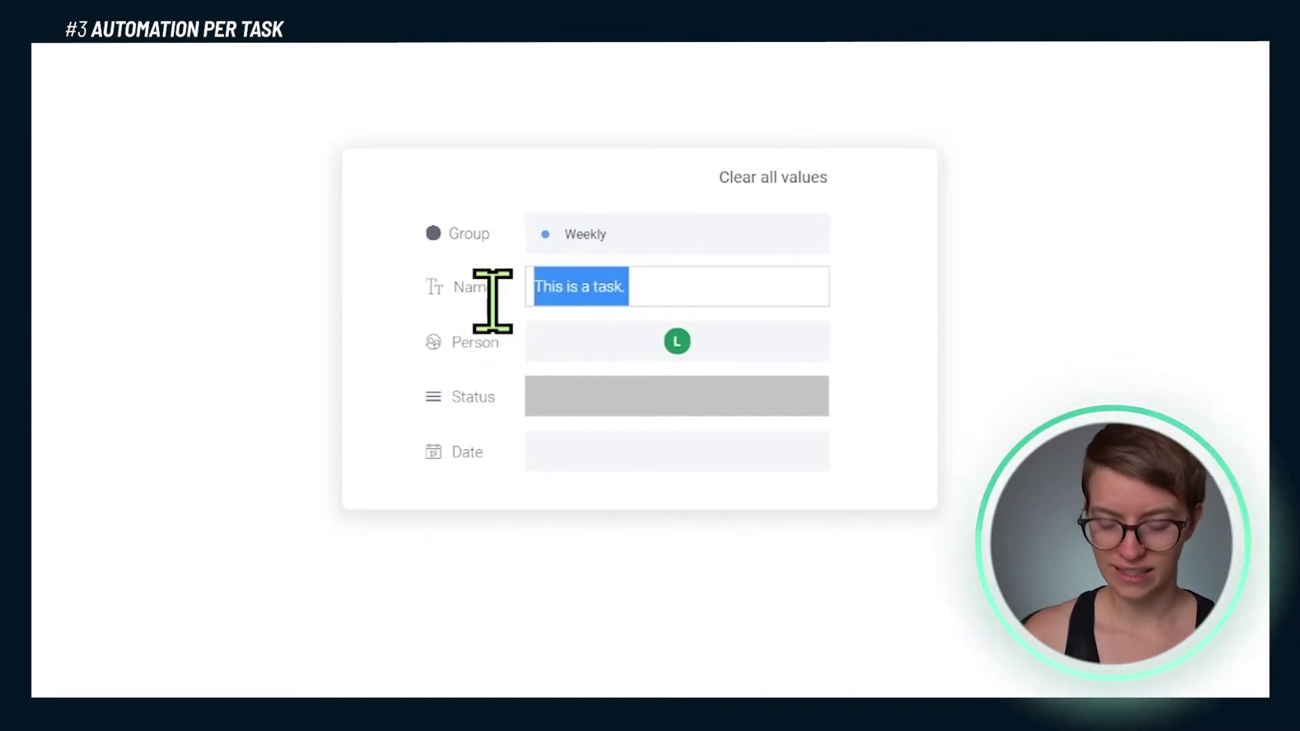
{"action": "type", "text": "Complete dialy journ"}
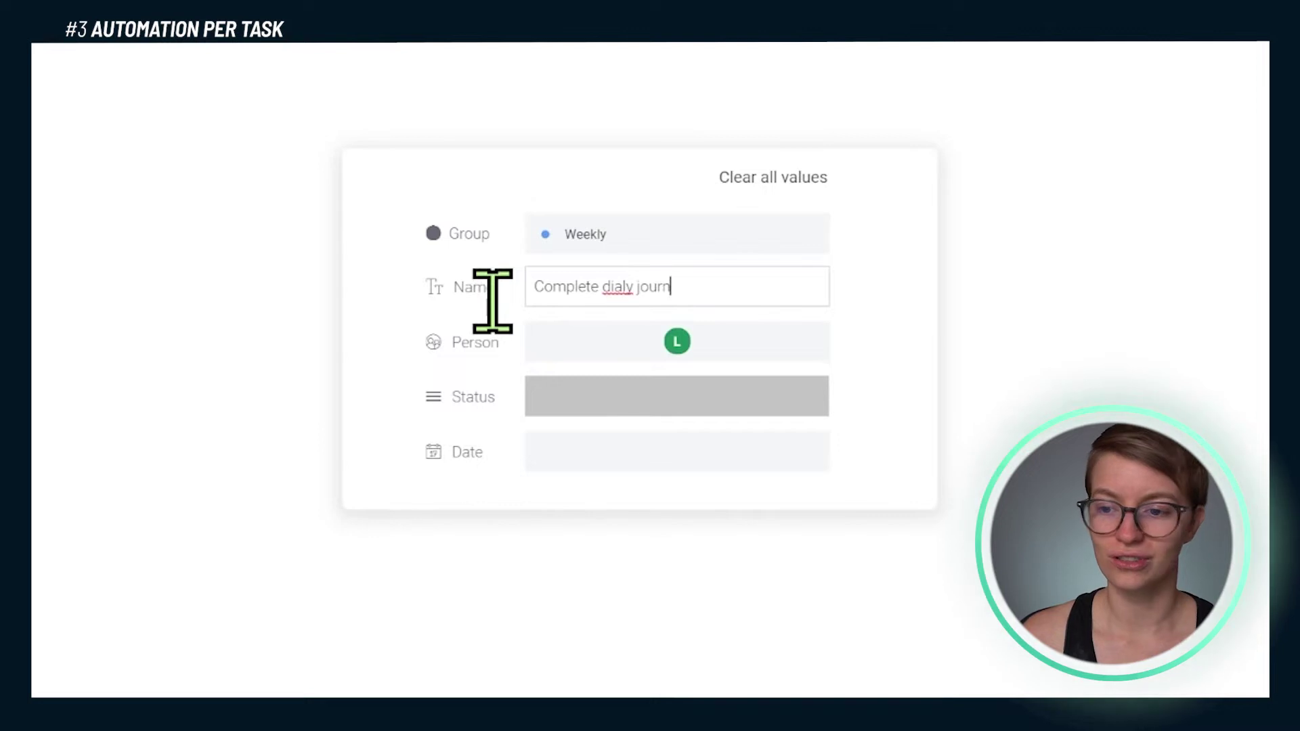
{"action": "key", "text": "ctrl+a"}
{"action": "type", "text": "C"}
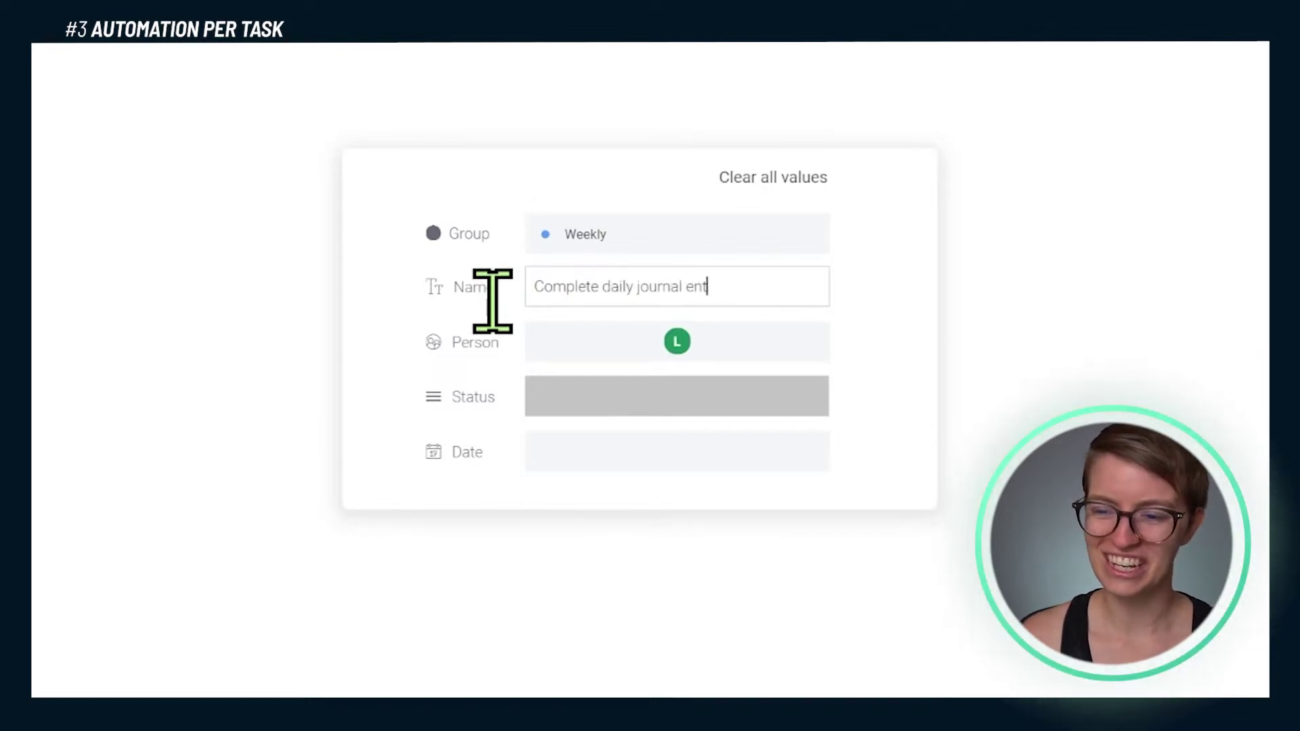
{"action": "left_click", "coordinate": [631, 405]}
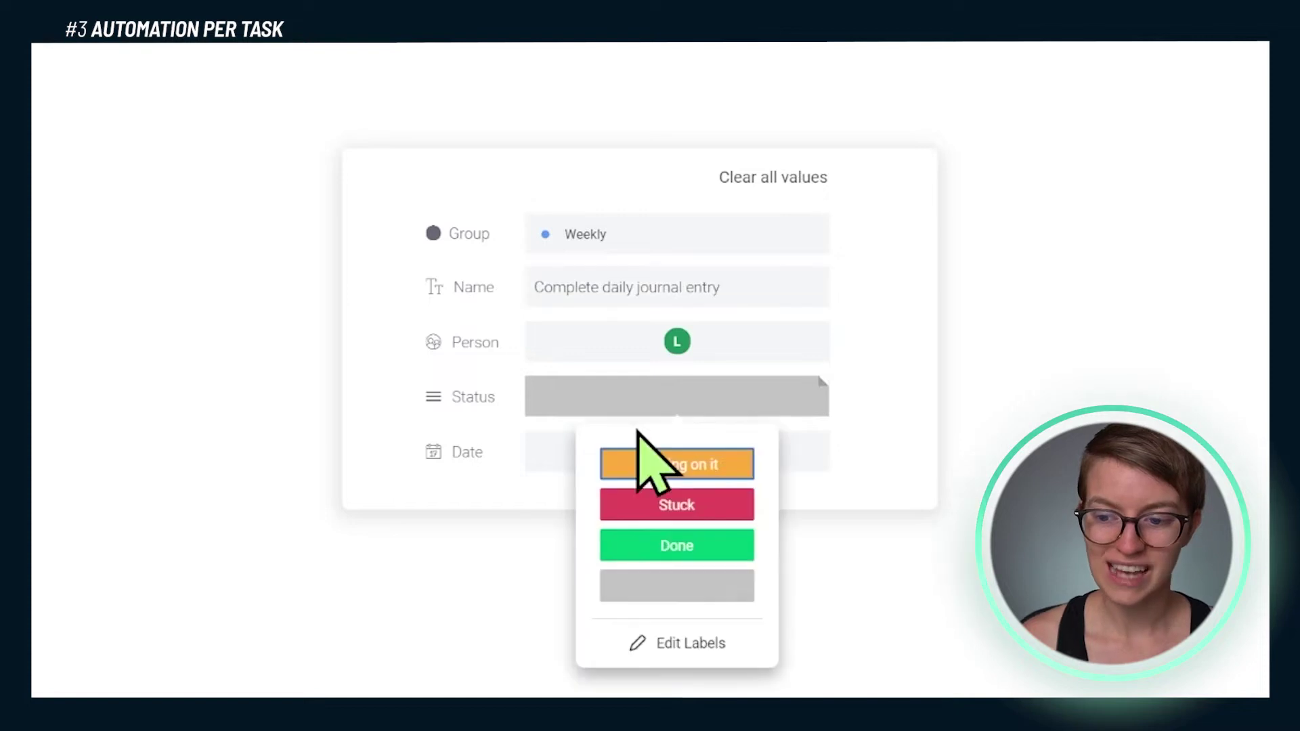
{"action": "left_click", "coordinate": [649, 471]}
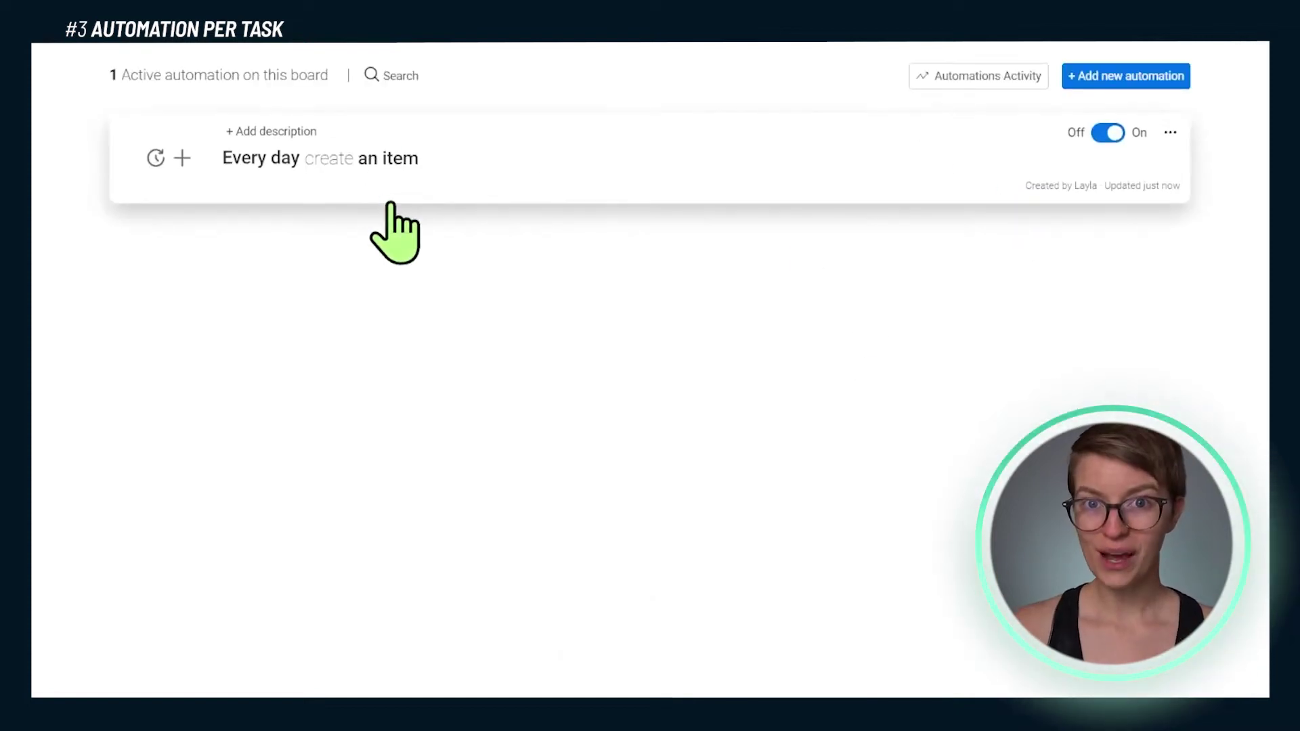
Open the automations activity log for the #3 - Automation per Task board
{"action": "left_click", "coordinate": [983, 77]}
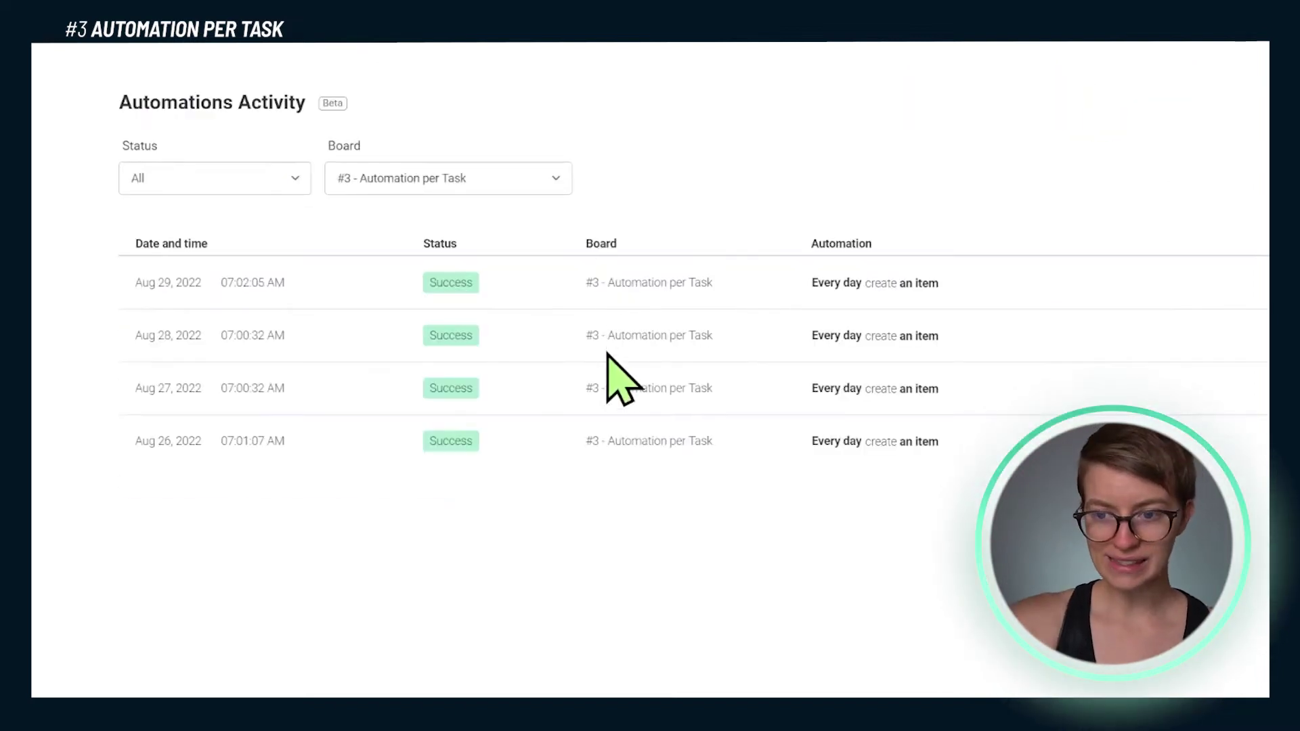